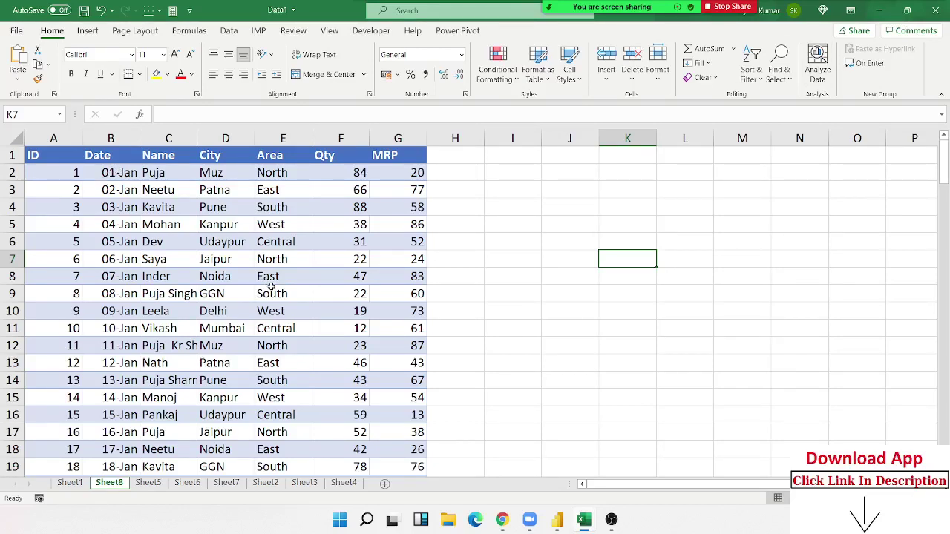
# Enter the name Puja in cell J3.
pyautogui.click(562, 212)
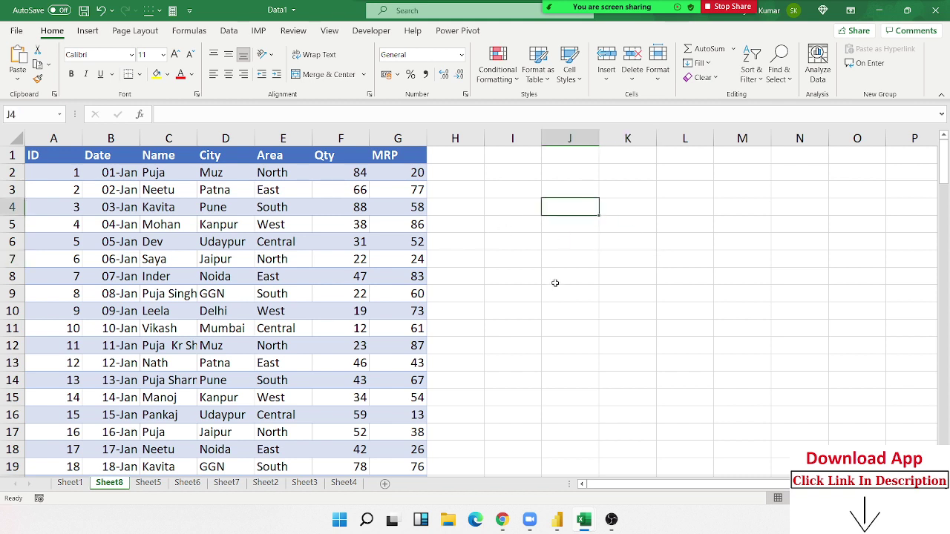
pyautogui.click(555, 284)
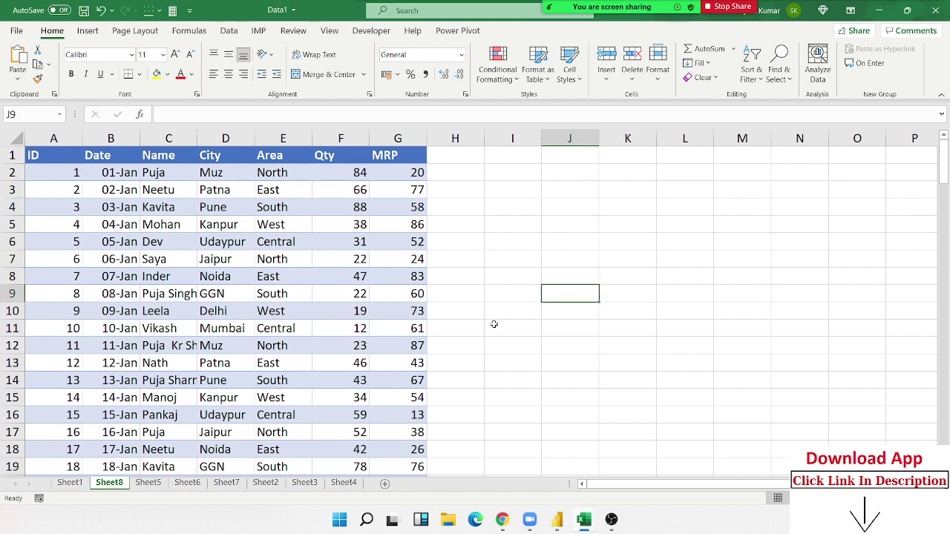
pyautogui.click(563, 194)
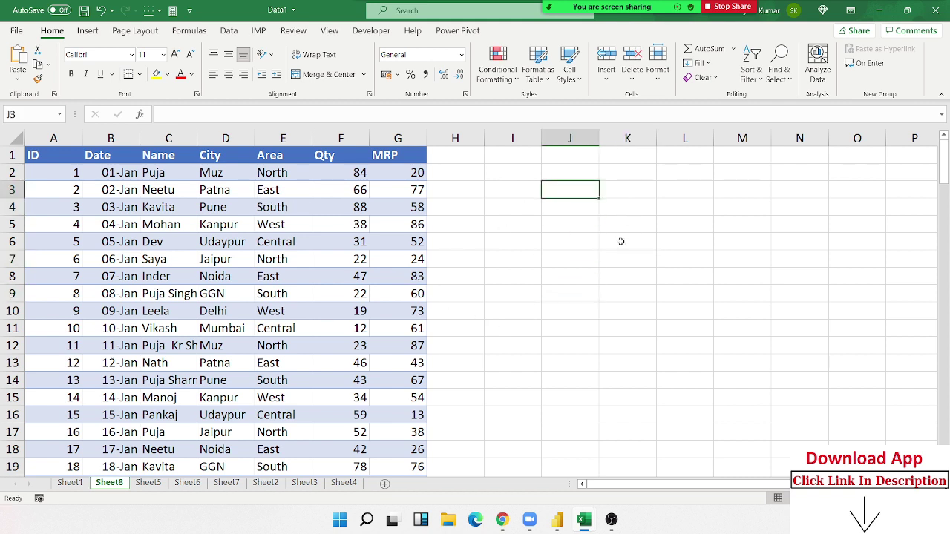
pyautogui.write('Puja')
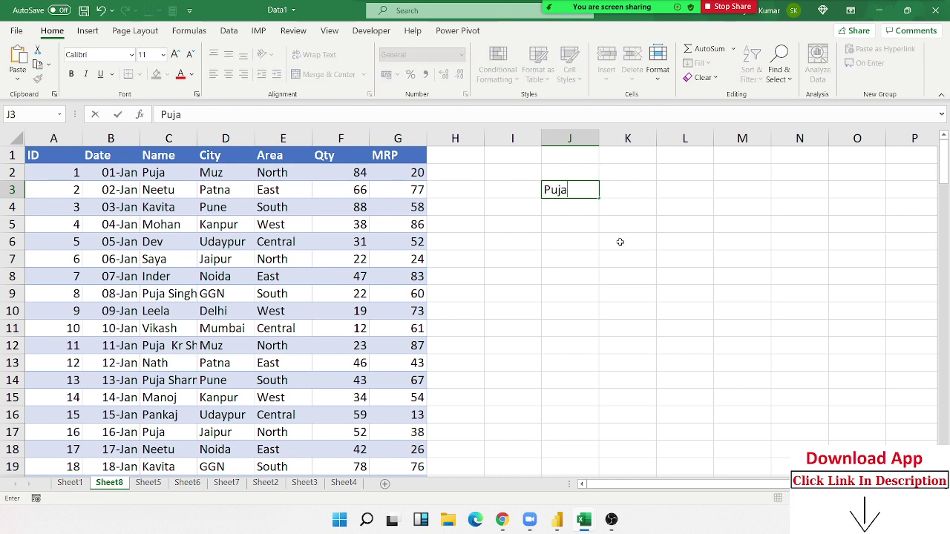
pyautogui.press('Tab')
# Total Puja's Qty in K3 with =SUMIF(C:C,J3,F:F), giving 510.
pyautogui.write('=s')
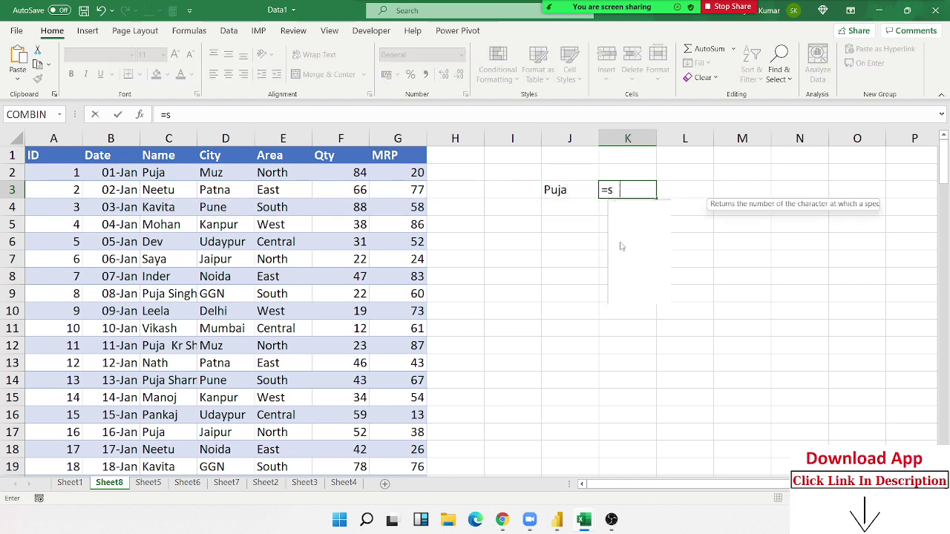
pyautogui.write('um')
pyautogui.press('Down')
pyautogui.press('Tab')
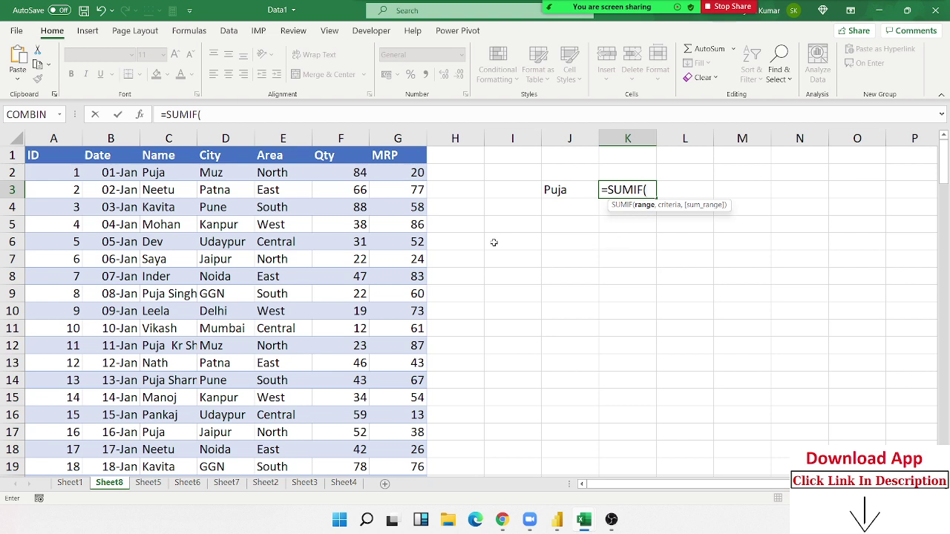
pyautogui.click(169, 138)
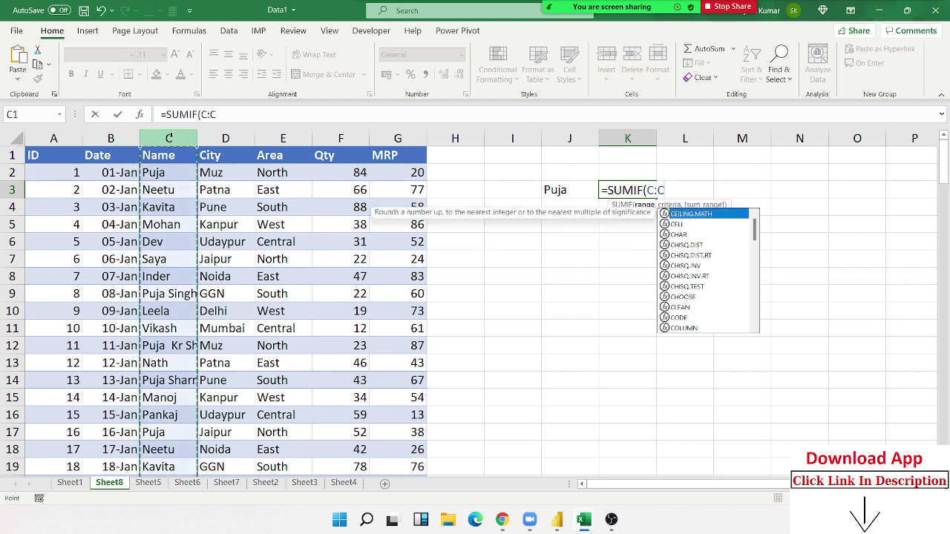
pyautogui.write(',')
pyautogui.click(570, 190)
pyautogui.write(',')
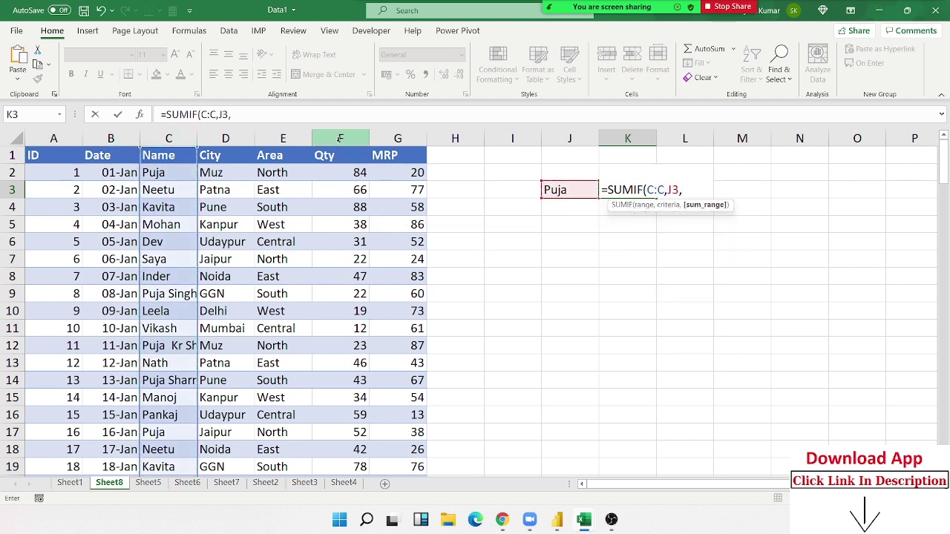
pyautogui.click(341, 138)
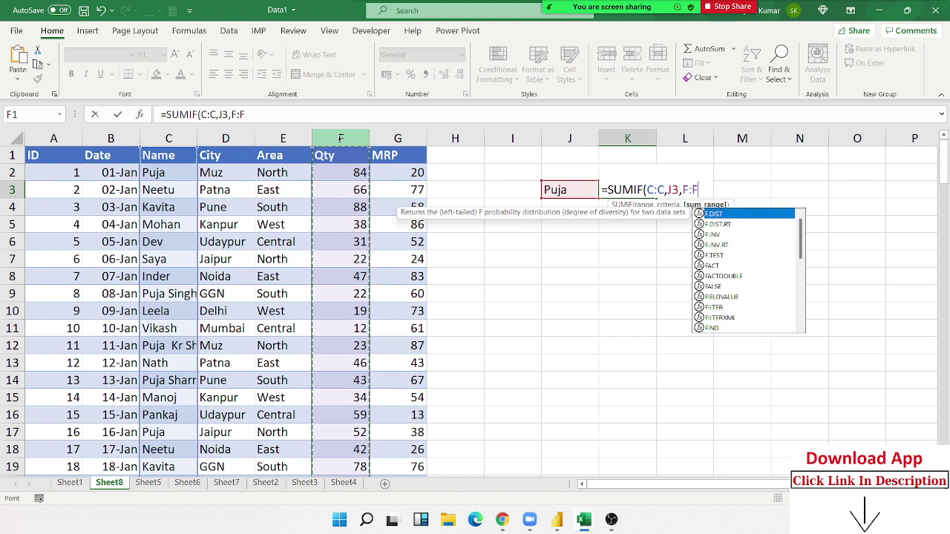
pyautogui.press('Return')
pyautogui.click(642, 190)
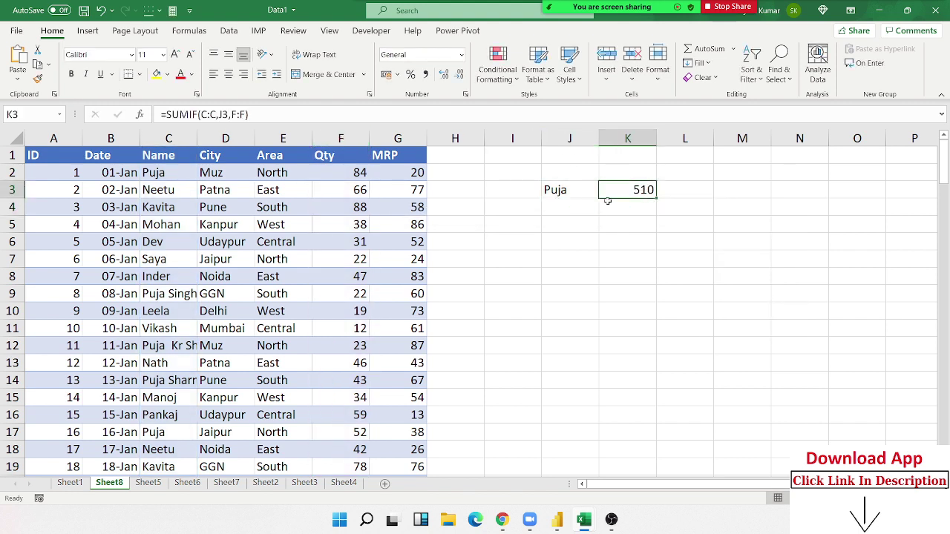
pyautogui.click(688, 172)
# Add the headings Max in L2 and Min in M2.
pyautogui.write('Max')
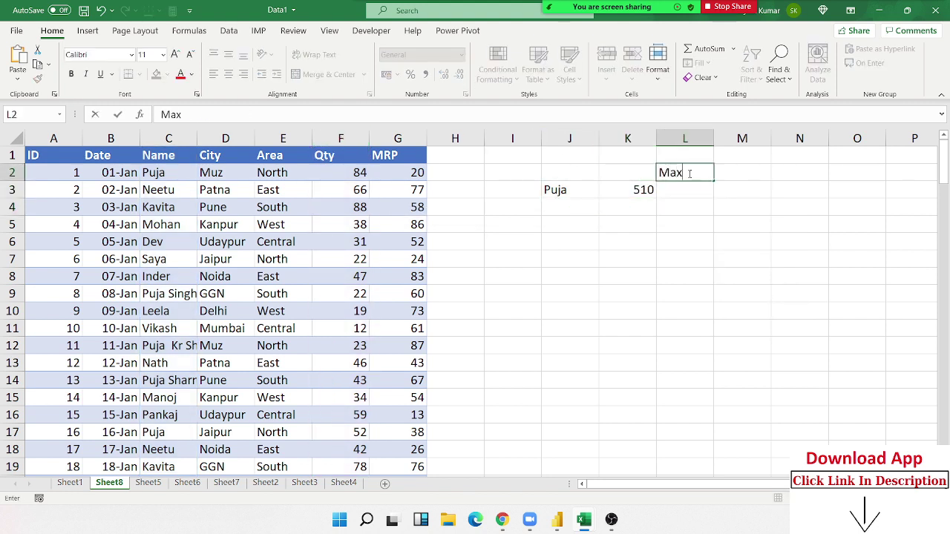
pyautogui.press('Tab')
pyautogui.write('Min')
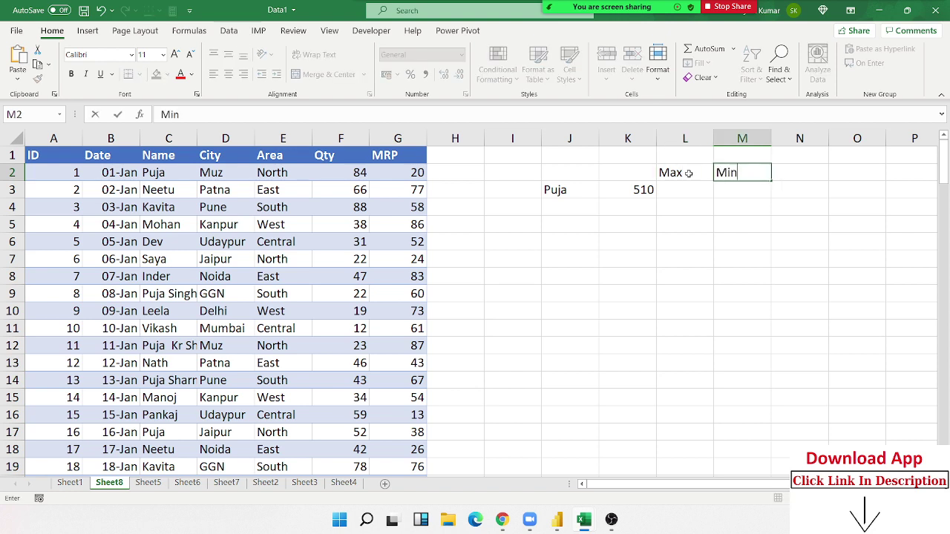
pyautogui.press('Return')
pyautogui.press('Left')
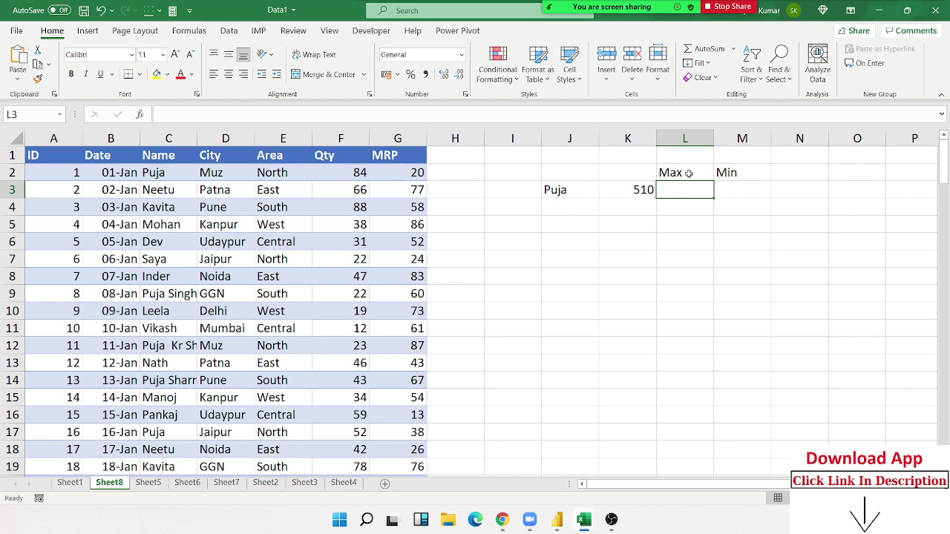
# Find Puja's highest Qty in L3 with =MAXIFS(F:F,C:C,J3), returning 89.
pyautogui.write('=sum')
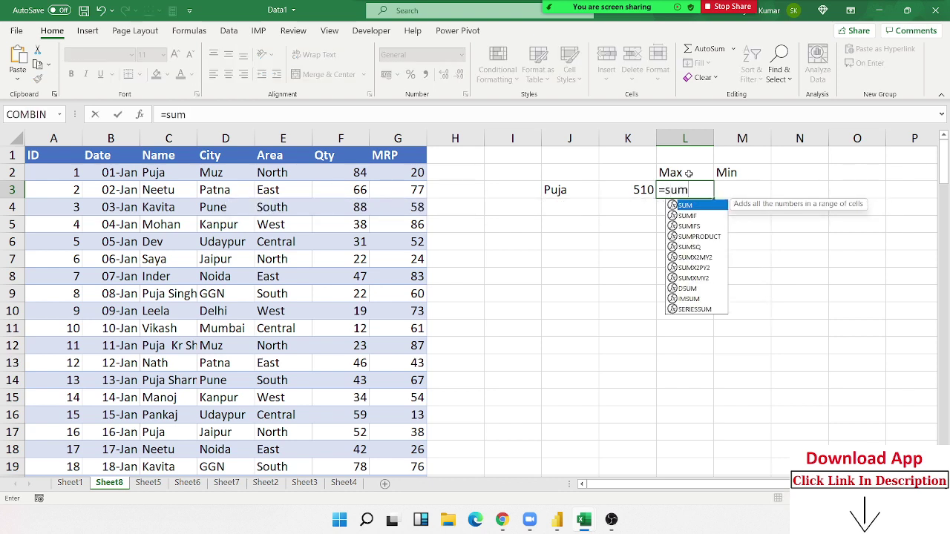
pyautogui.press('BackSpace')
pyautogui.press('BackSpace')
pyautogui.press('BackSpace')
pyautogui.write('ma')
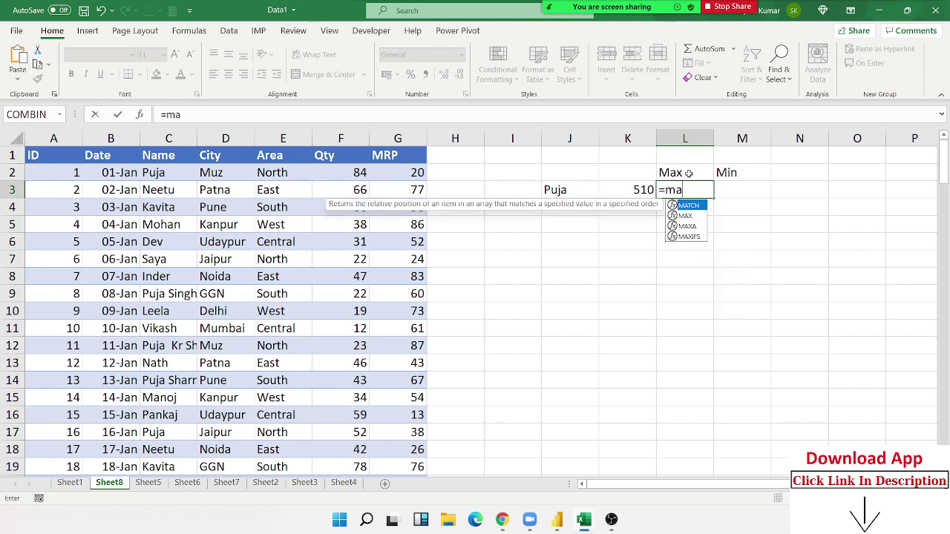
pyautogui.write('x')
pyautogui.press('Down')
pyautogui.press('Down')
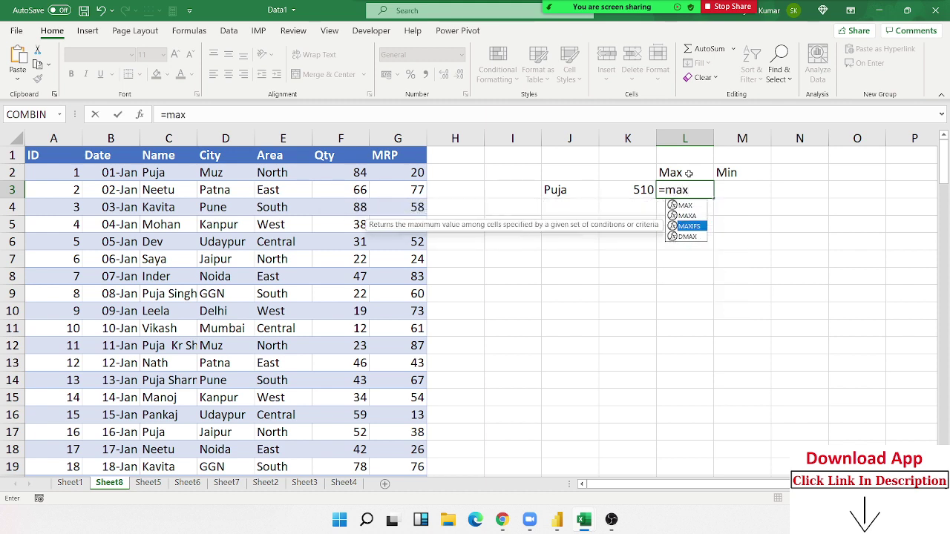
pyautogui.press('Tab')
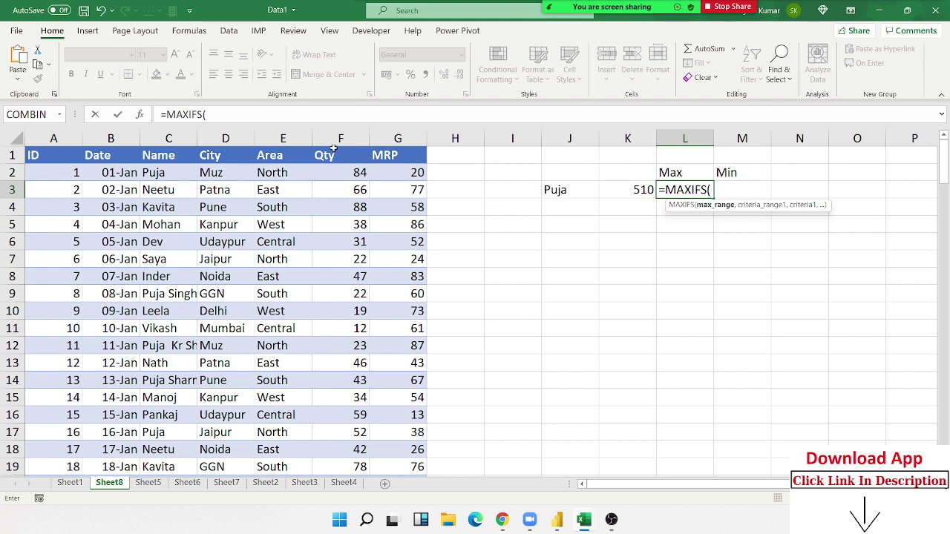
pyautogui.click(335, 138)
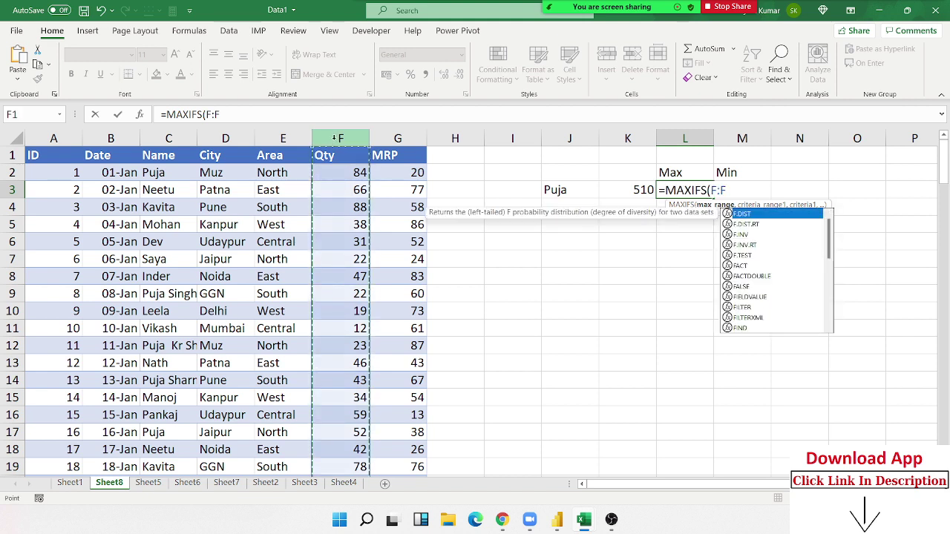
pyautogui.write(',')
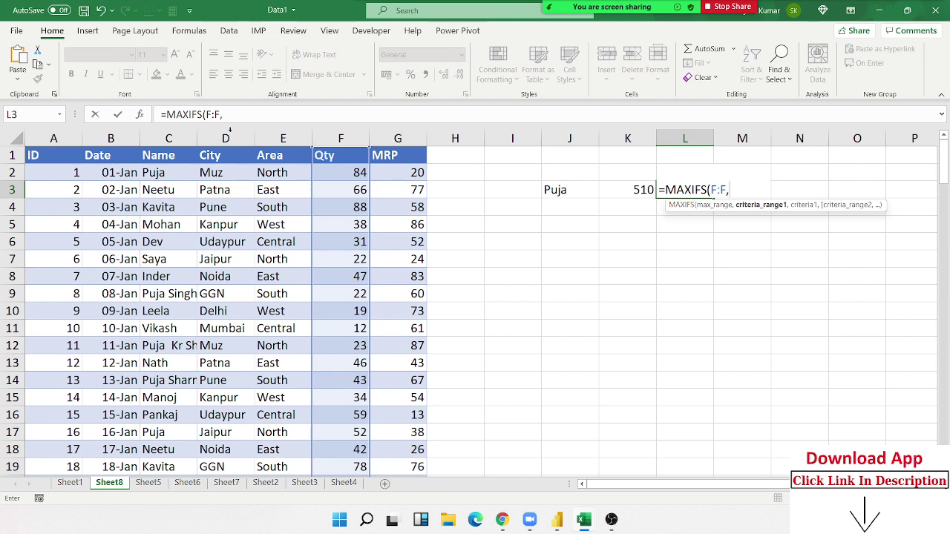
pyautogui.click(175, 133)
pyautogui.write(',')
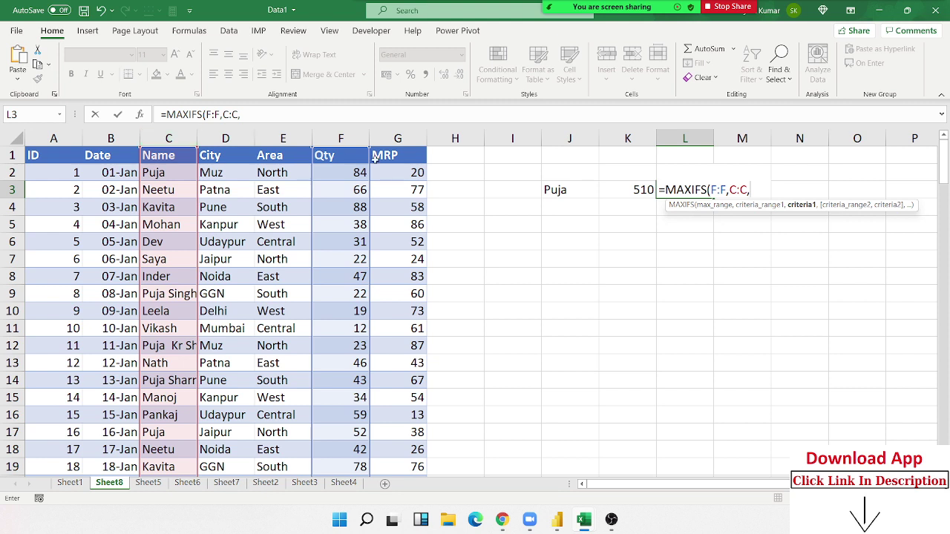
pyautogui.click(559, 192)
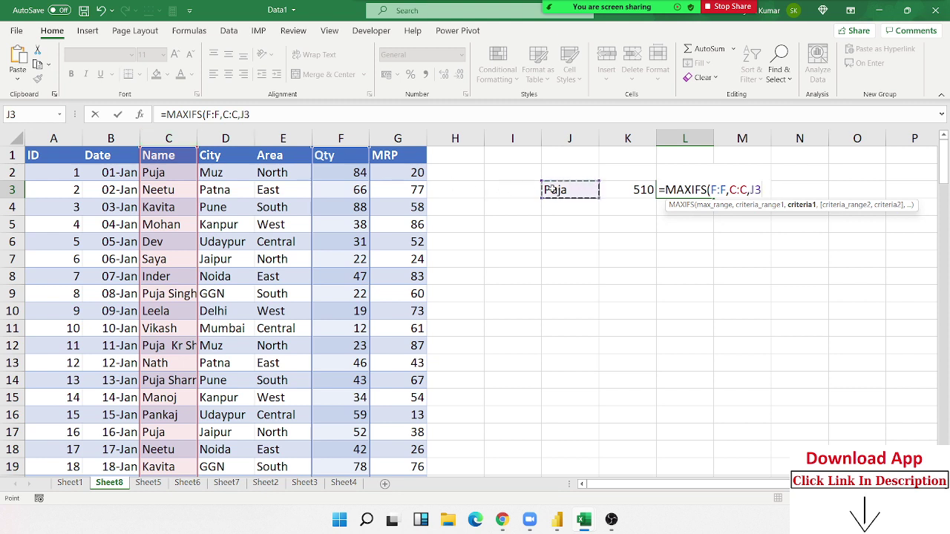
pyautogui.press('Return')
pyautogui.press('Up')
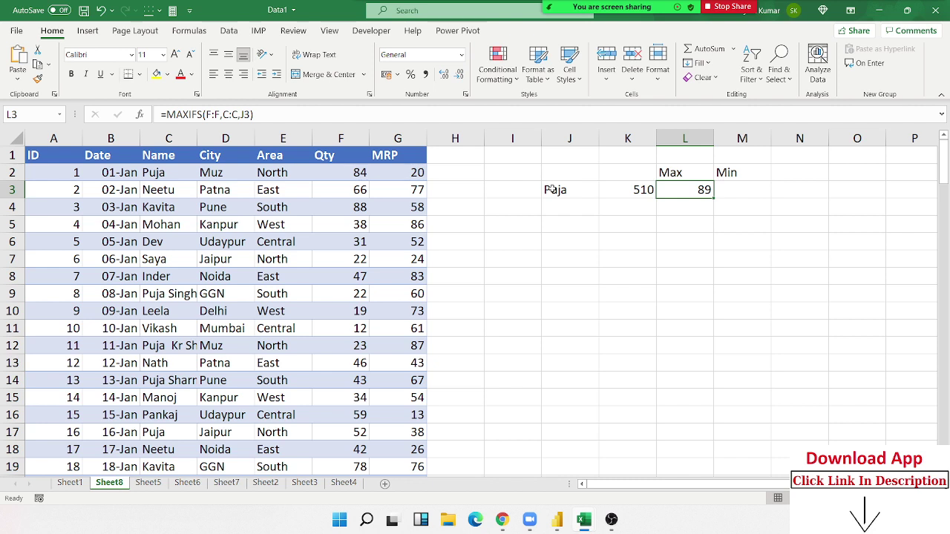
pyautogui.press('Right')
# Get Puja's lowest Qty in M3 with =MINIFS(F:F,C:C,J3), returning 19.
pyautogui.write('=')
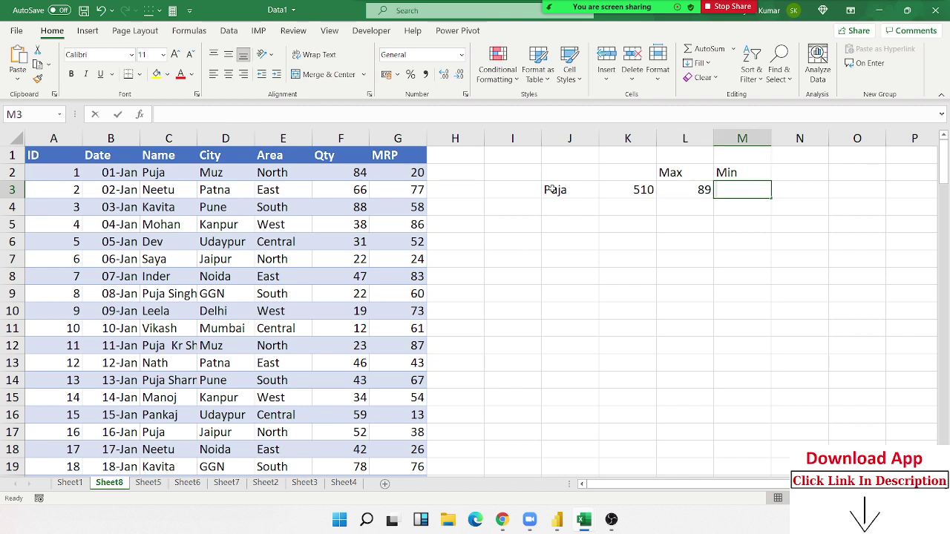
pyautogui.write('m')
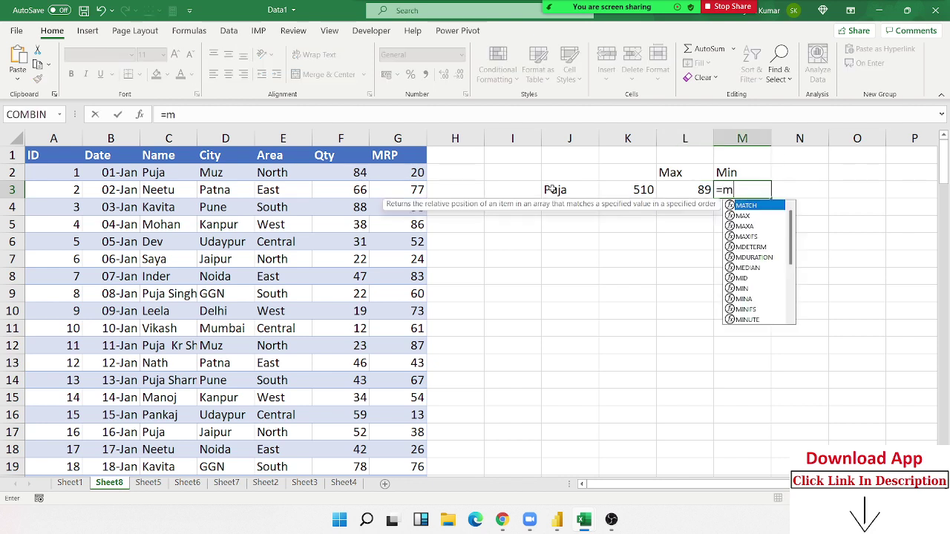
pyautogui.write('i')
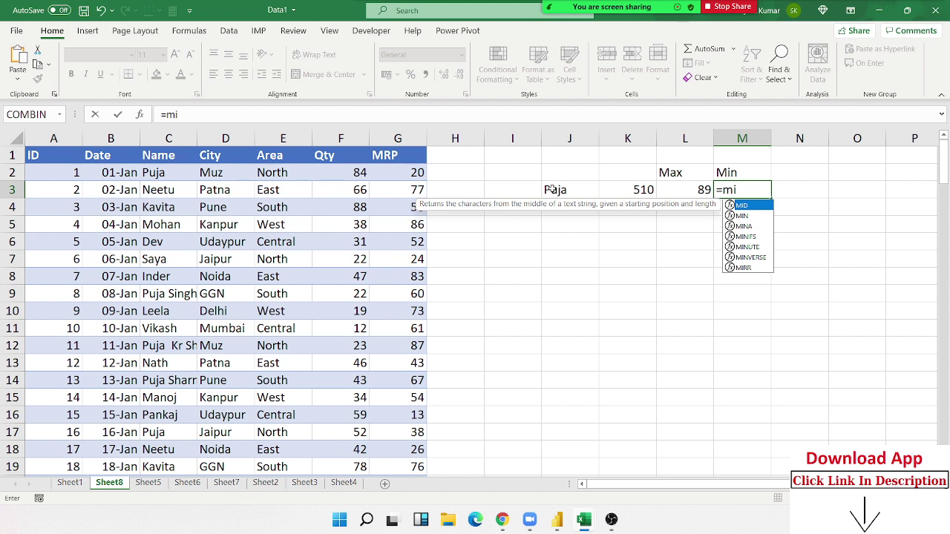
pyautogui.write('n')
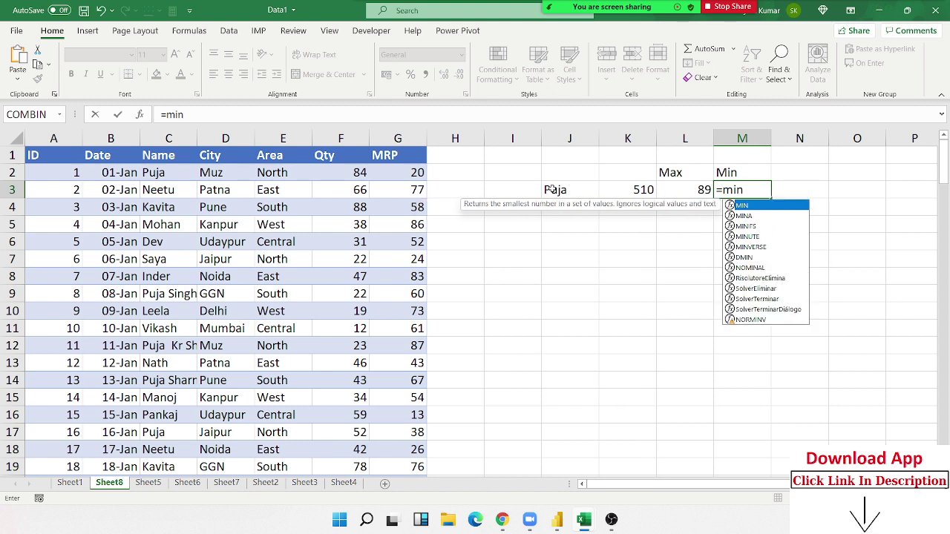
pyautogui.press('Down')
pyautogui.press('Down')
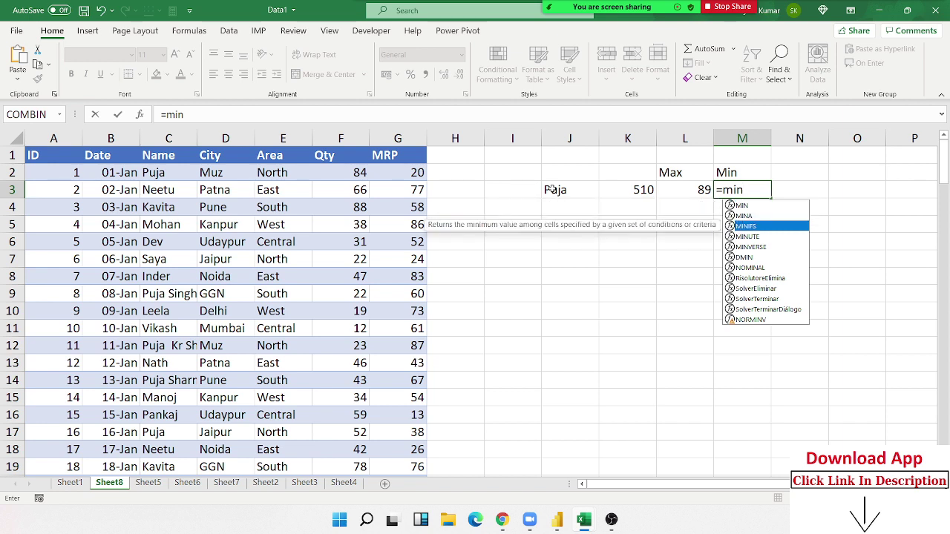
pyautogui.press('Tab')
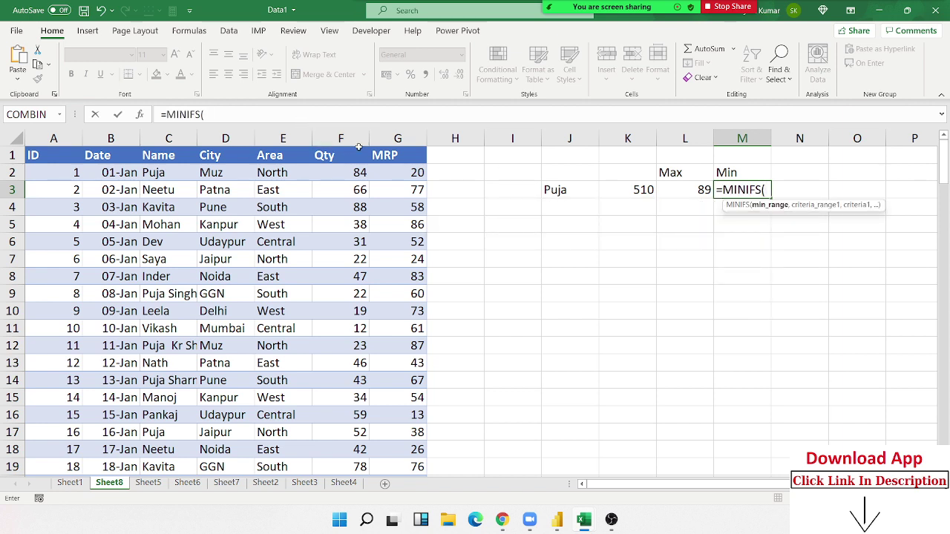
pyautogui.click(343, 138)
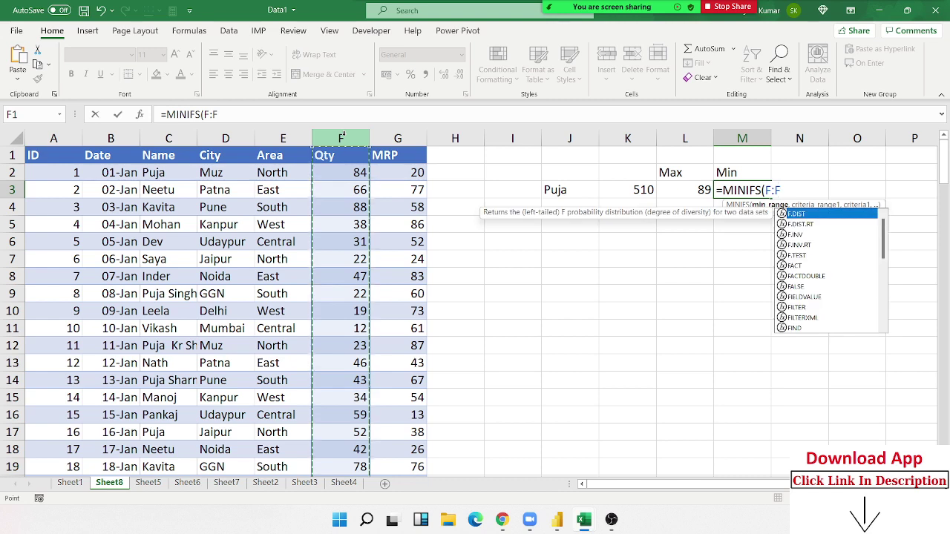
pyautogui.write(',')
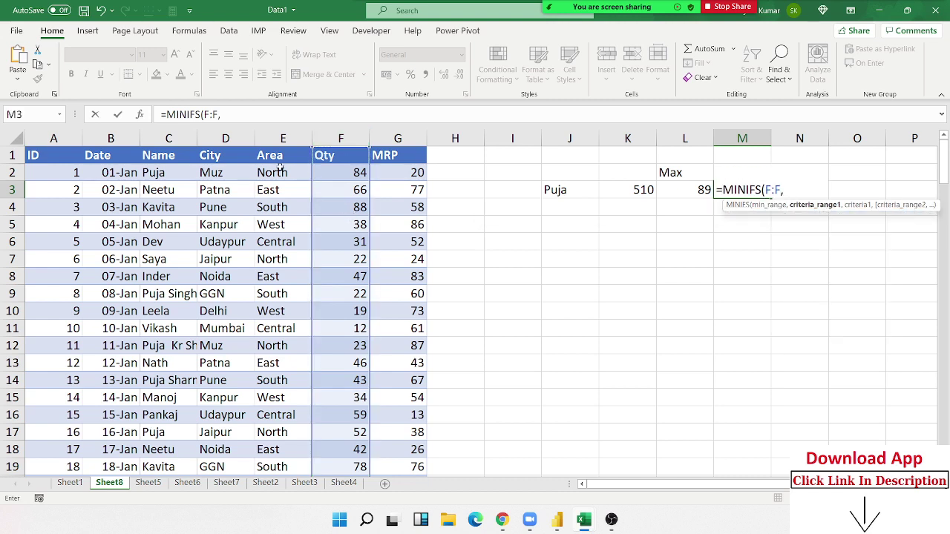
pyautogui.click(186, 139)
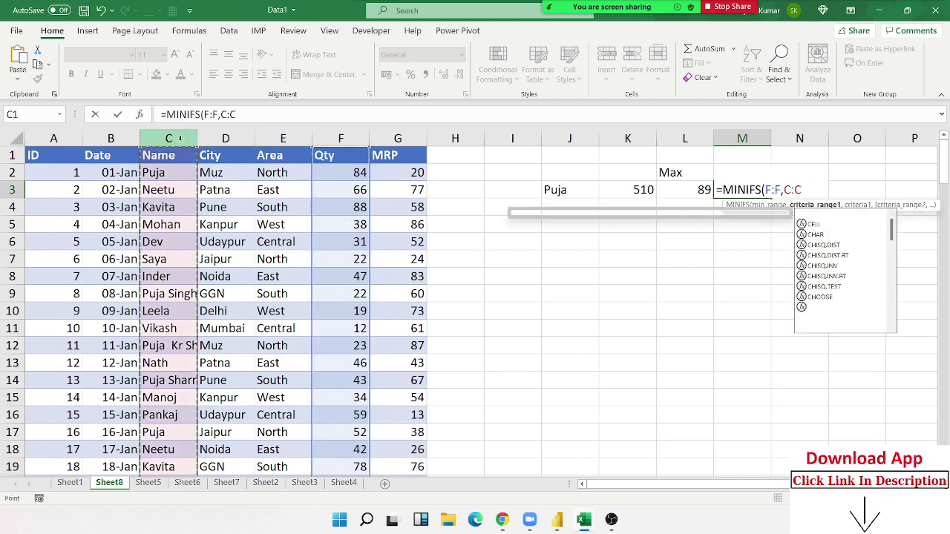
pyautogui.write(',')
pyautogui.click(560, 190)
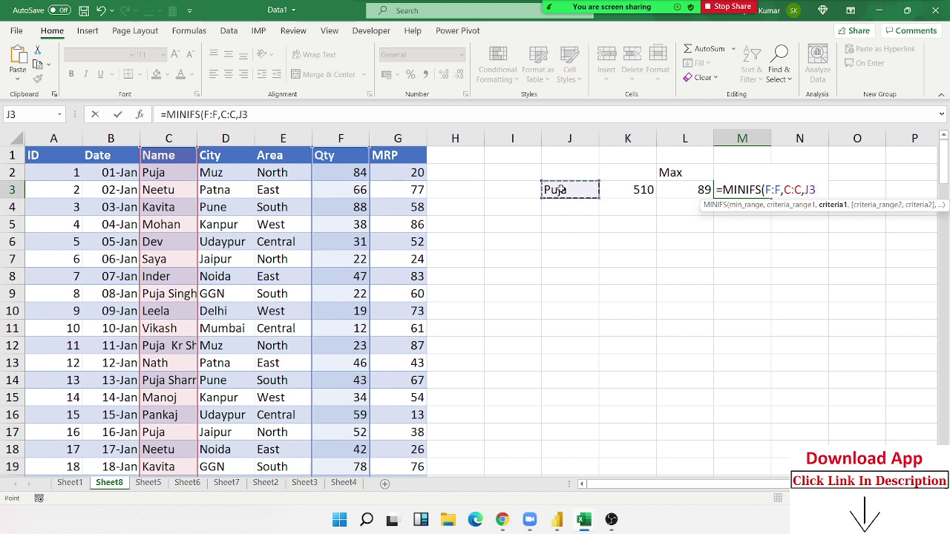
pyautogui.press('Return')
pyautogui.write('Min')
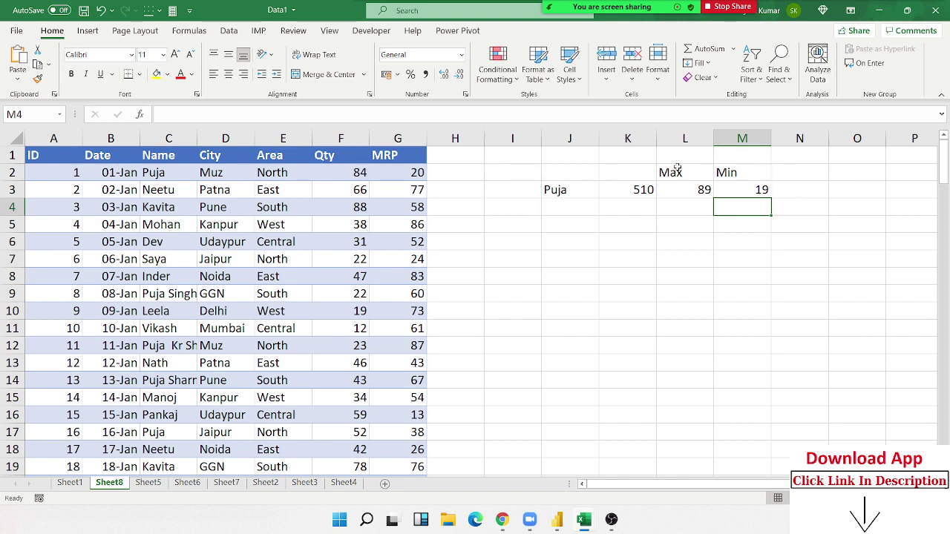
# Put =MAX(F:F) in I5 to show the overall highest Qty, 90.
pyautogui.click(497, 229)
pyautogui.write('=')
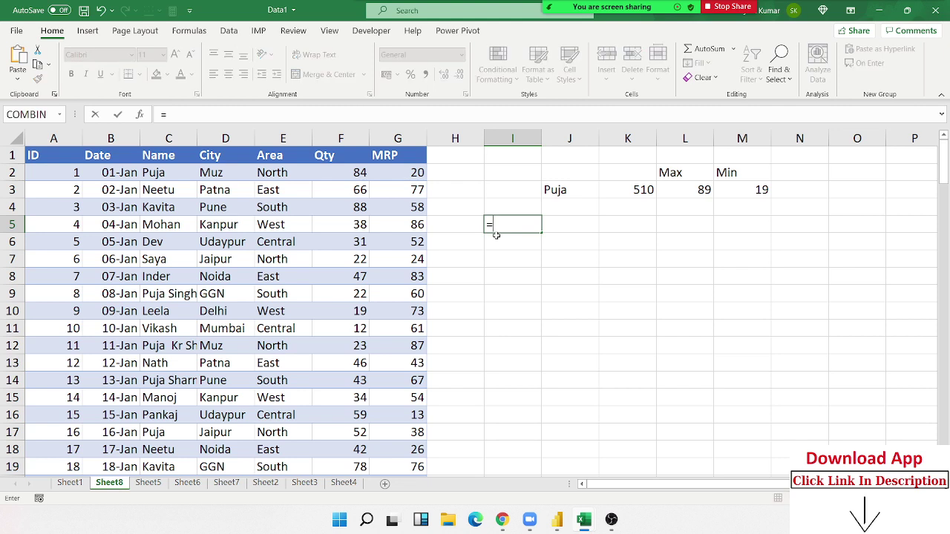
pyautogui.write('max')
pyautogui.press('Tab')
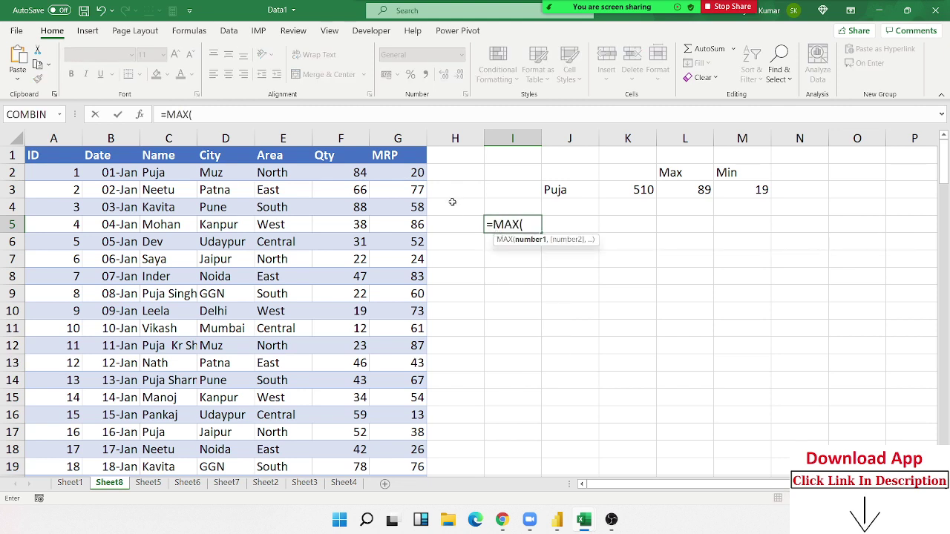
pyautogui.click(351, 144)
pyautogui.press('Return')
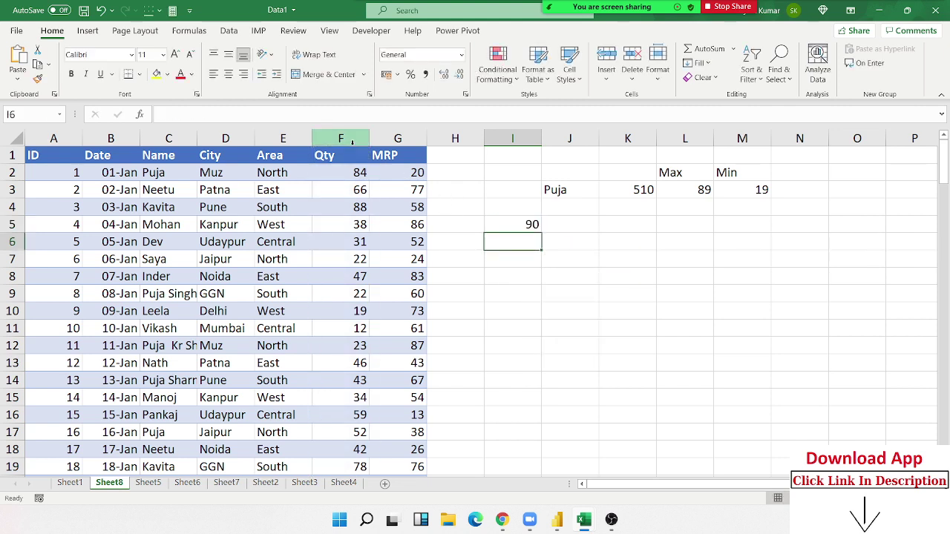
# Put =MIN(F:F) in I6 to show the overall lowest Qty, 11.
pyautogui.write('=mi')
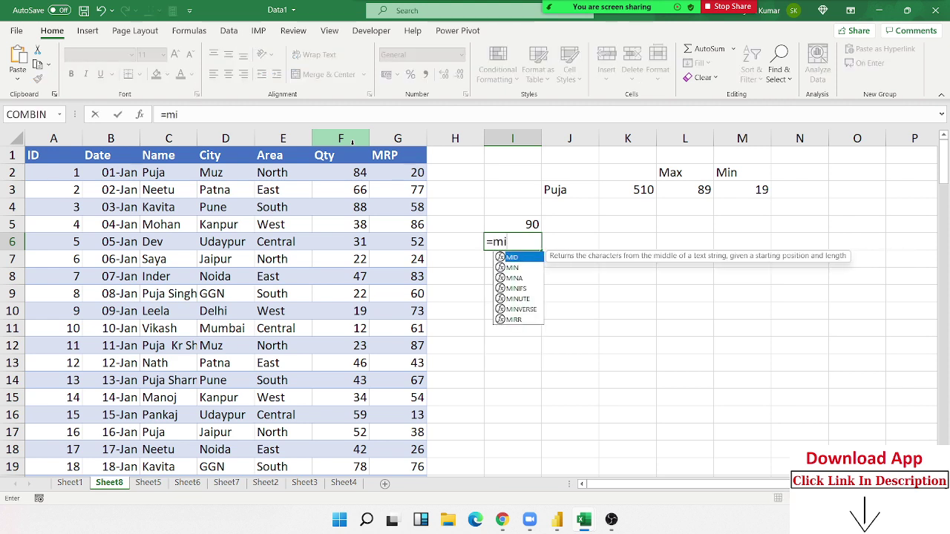
pyautogui.write('n')
pyautogui.press('Tab')
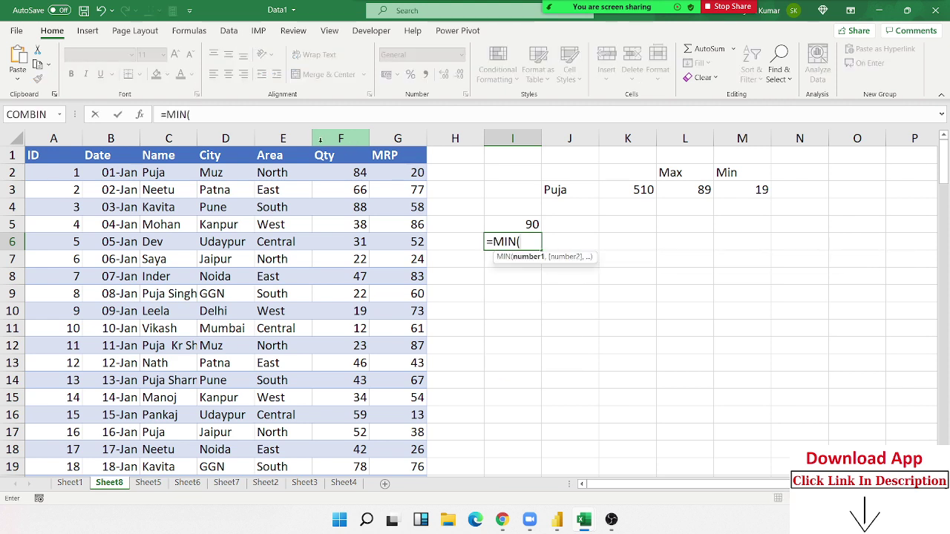
pyautogui.click(320, 139)
pyautogui.press('Return')
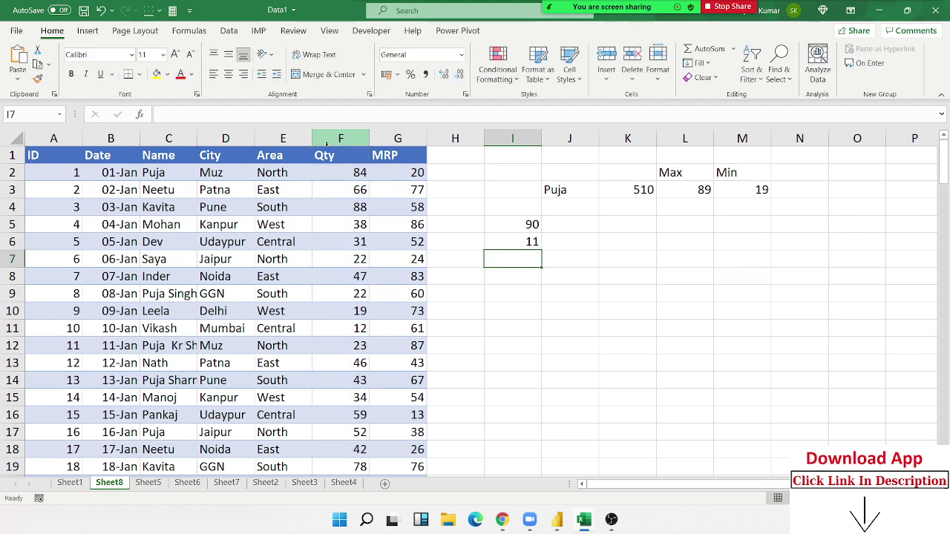
pyautogui.press('Up')
pyautogui.press('Up')
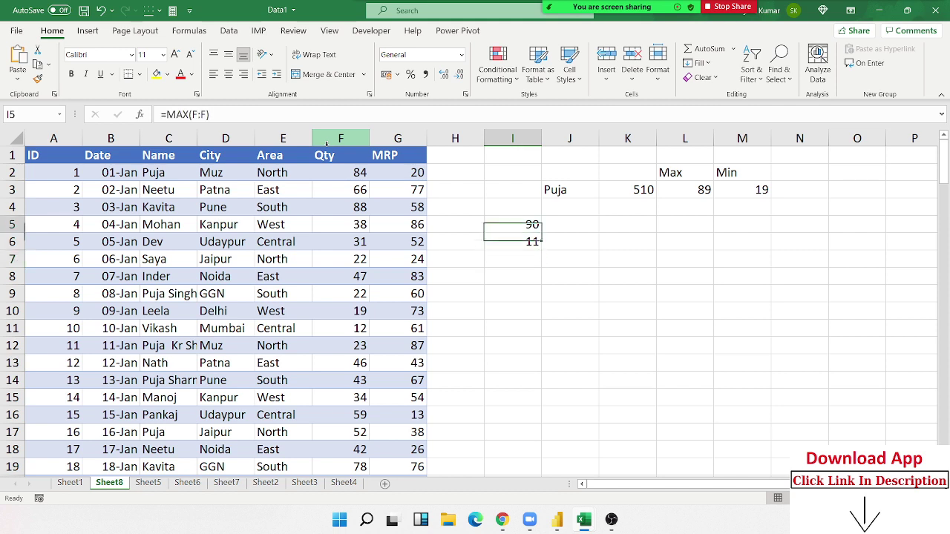
pyautogui.press('Down')
pyautogui.press('Down')
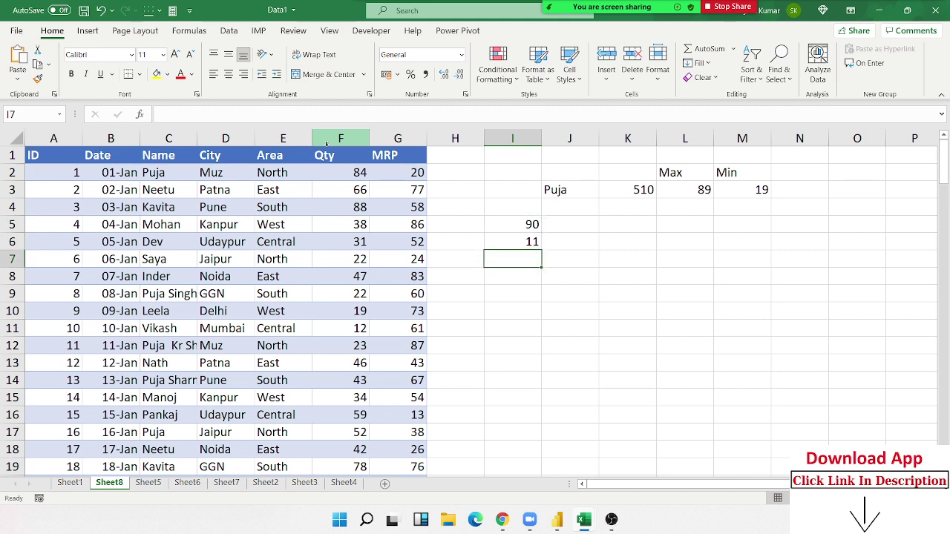
pyautogui.press('Up')
pyautogui.press('Up')
pyautogui.press('Right')
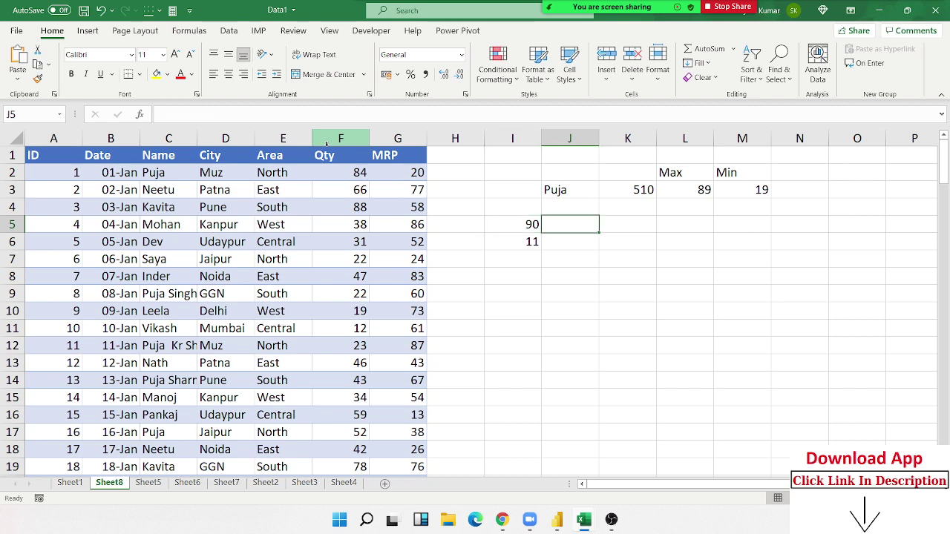
pyautogui.press('Down')
pyautogui.press('Down')
pyautogui.press('Down')
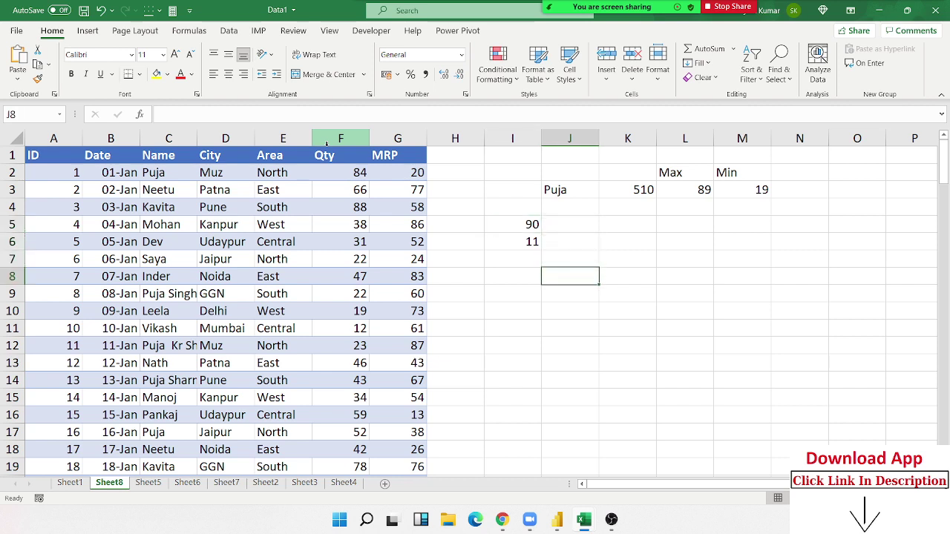
pyautogui.press('Left')
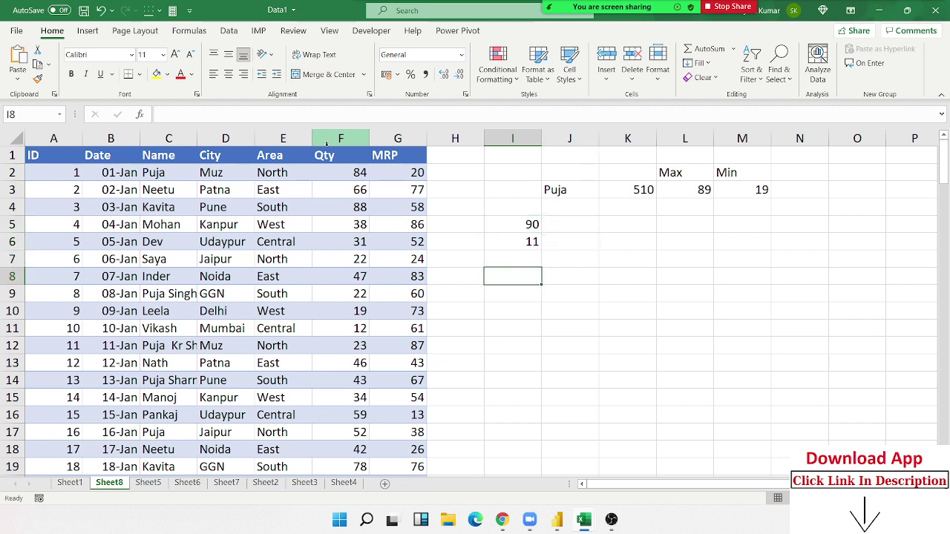
# Label I8 'top 5' and list the ranks 1 through 5 in I9:I13.
pyautogui.write('top 5')
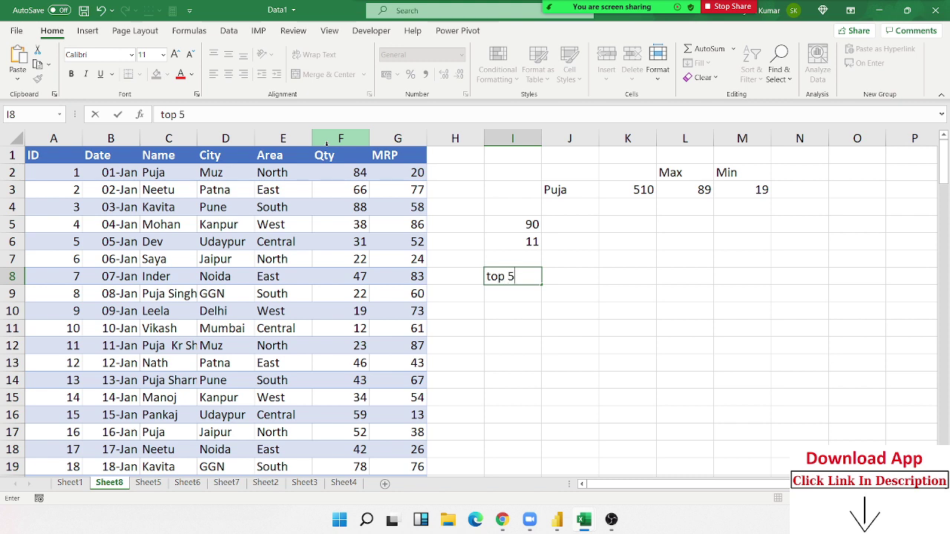
pyautogui.press('Return')
pyautogui.write('1')
pyautogui.press('Return')
pyautogui.write('3')
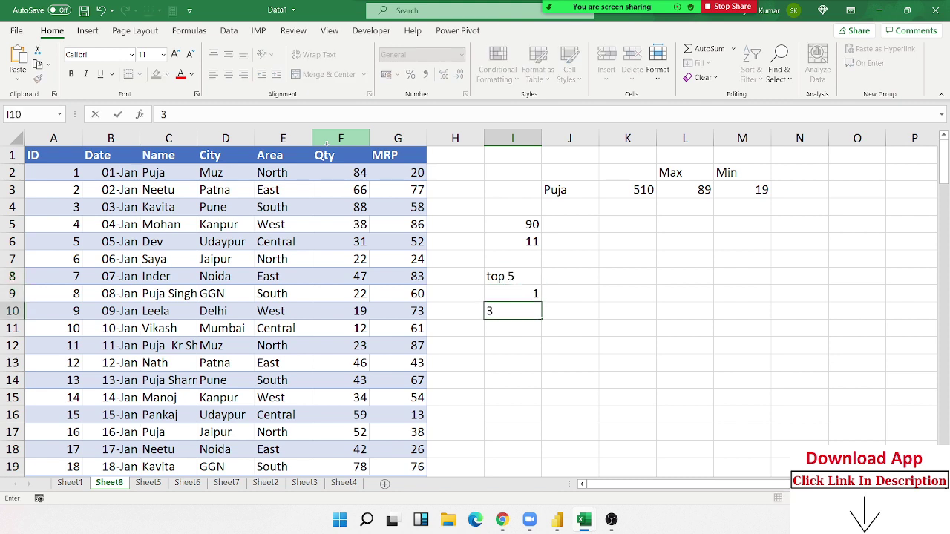
pyautogui.write('2')
pyautogui.press('Return')
pyautogui.write('3')
pyautogui.press('Return')
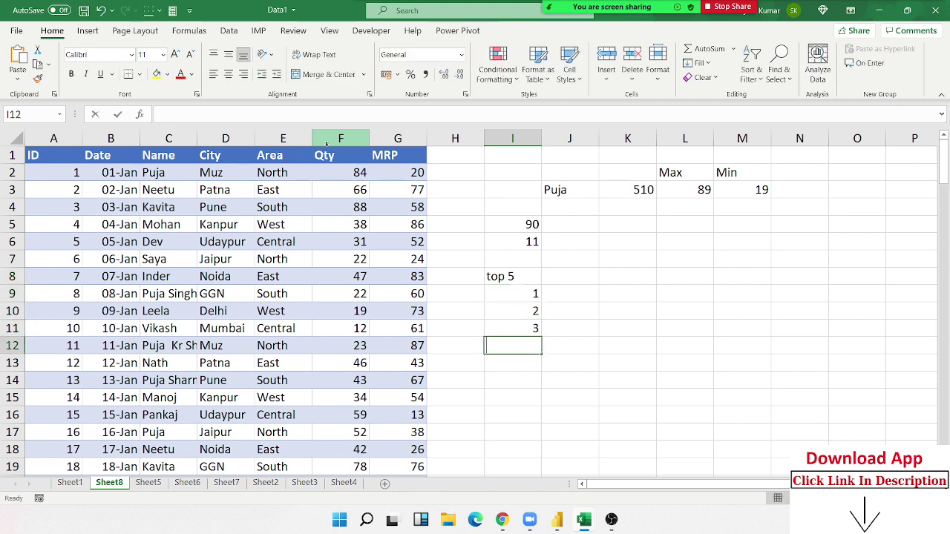
pyautogui.write('4')
pyautogui.press('Return')
pyautogui.write('5')
pyautogui.press('Return')
pyautogui.press('Up')
pyautogui.press('Up')
pyautogui.press('Up')
pyautogui.press('Up')
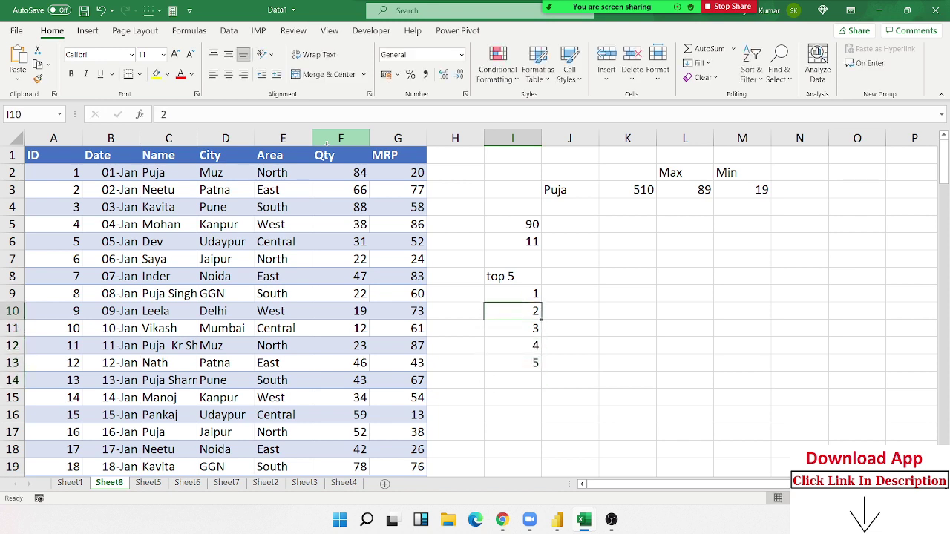
pyautogui.press('Up')
pyautogui.press('Right')
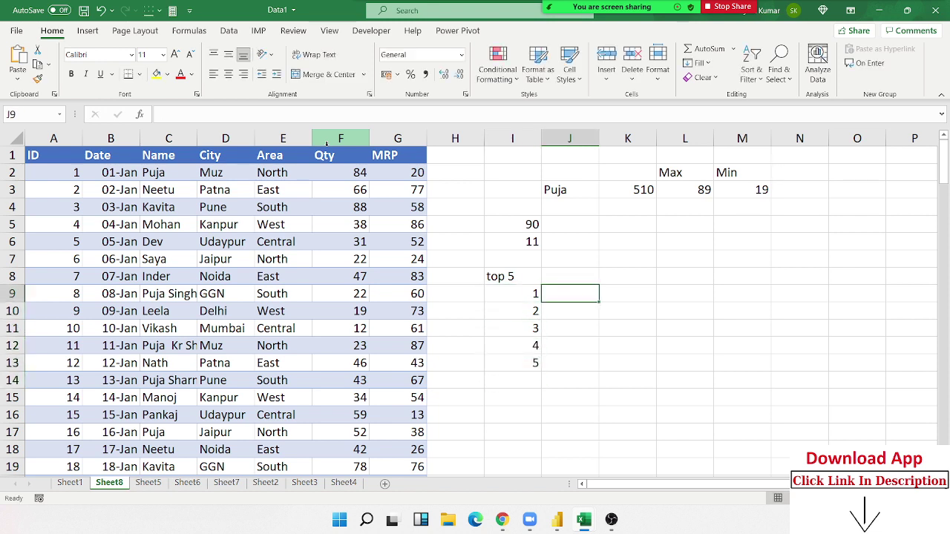
pyautogui.write('=')
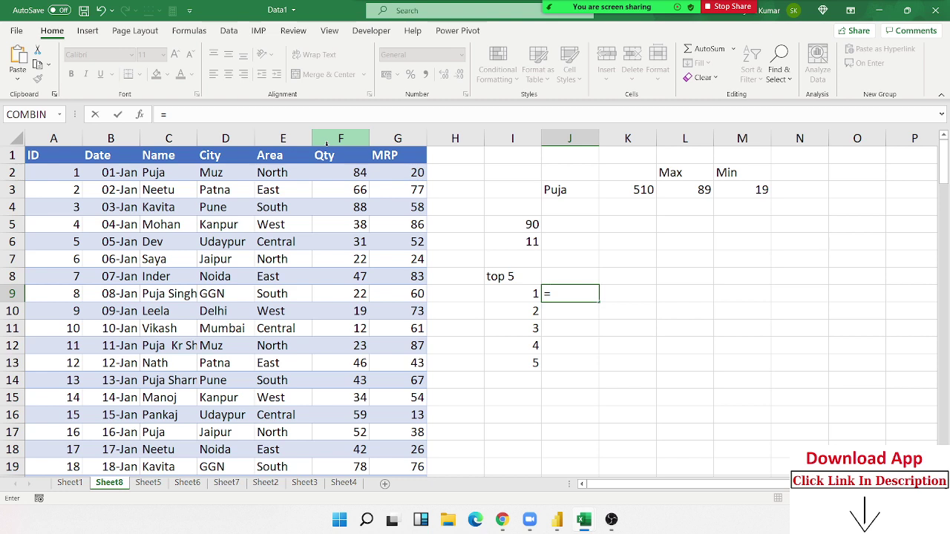
pyautogui.write('m')
# Enter =LARGE(F:F,I9) in J9 and fill it to J13, listing 90, 90, 90, 89, 89.
pyautogui.press('BackSpace')
pyautogui.write('la')
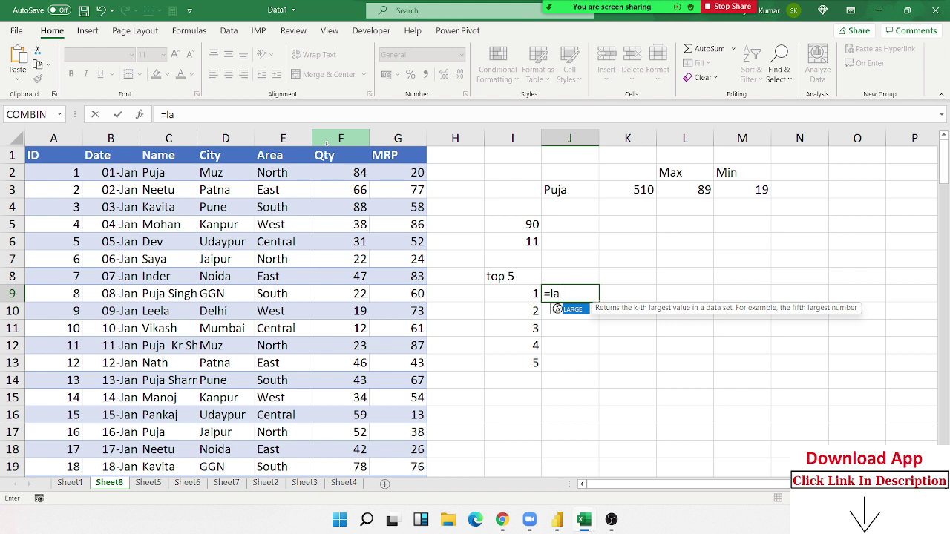
pyautogui.press('Tab')
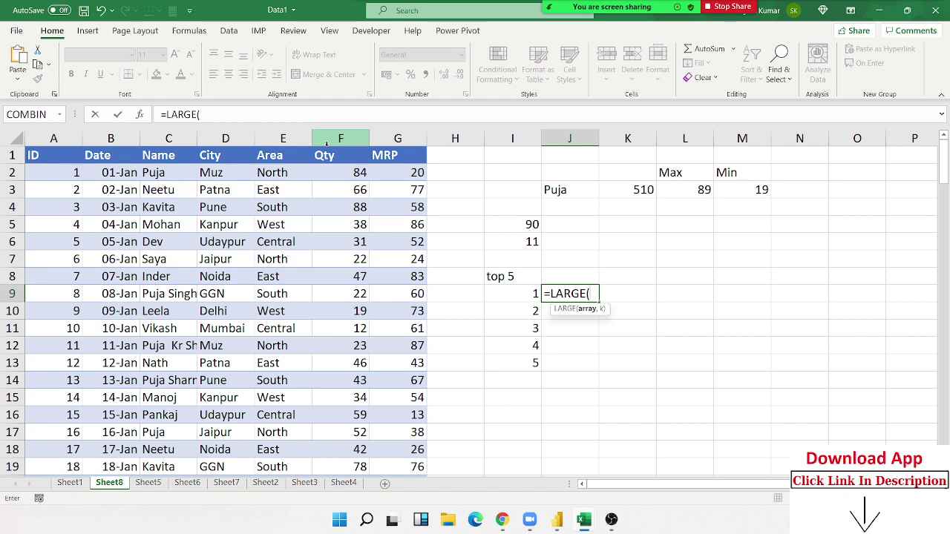
pyautogui.click(326, 141)
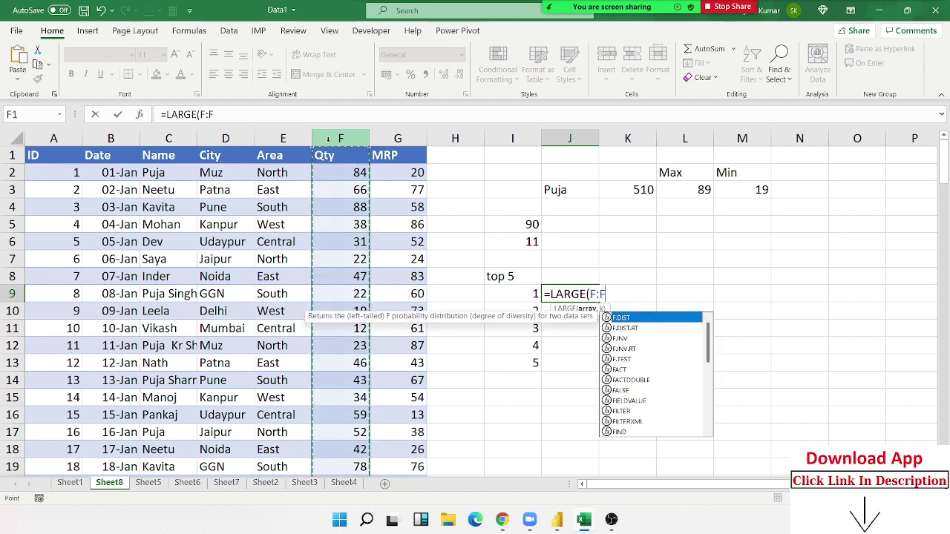
pyautogui.write(',')
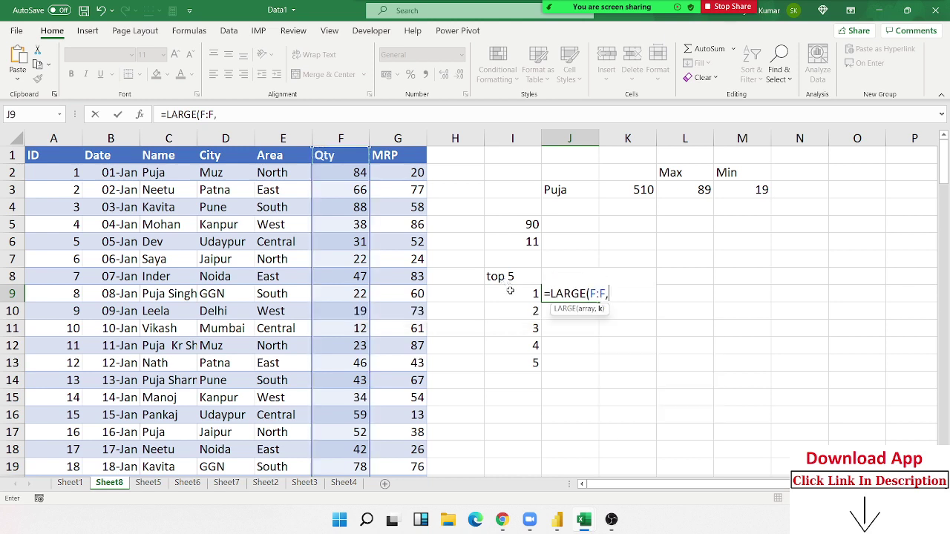
pyautogui.click(511, 291)
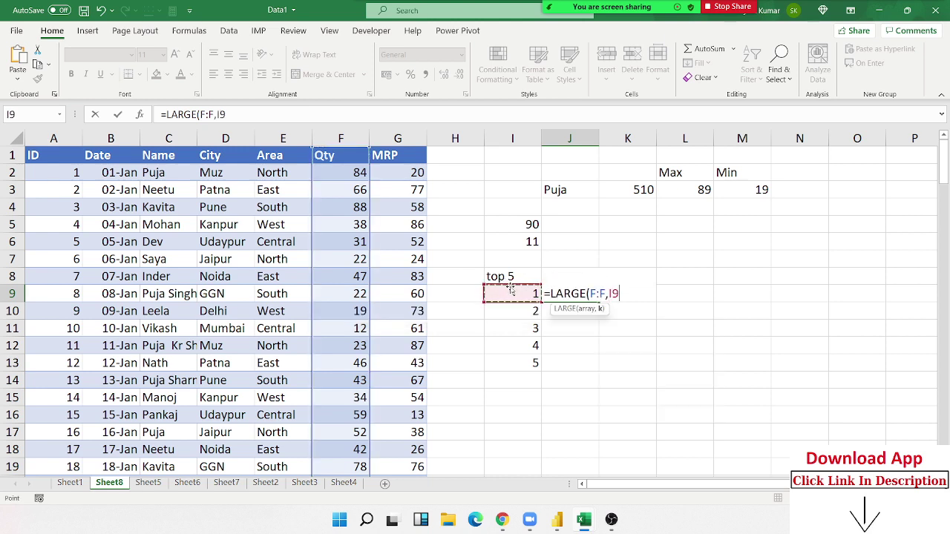
pyautogui.press('Return')
pyautogui.click(586, 297)
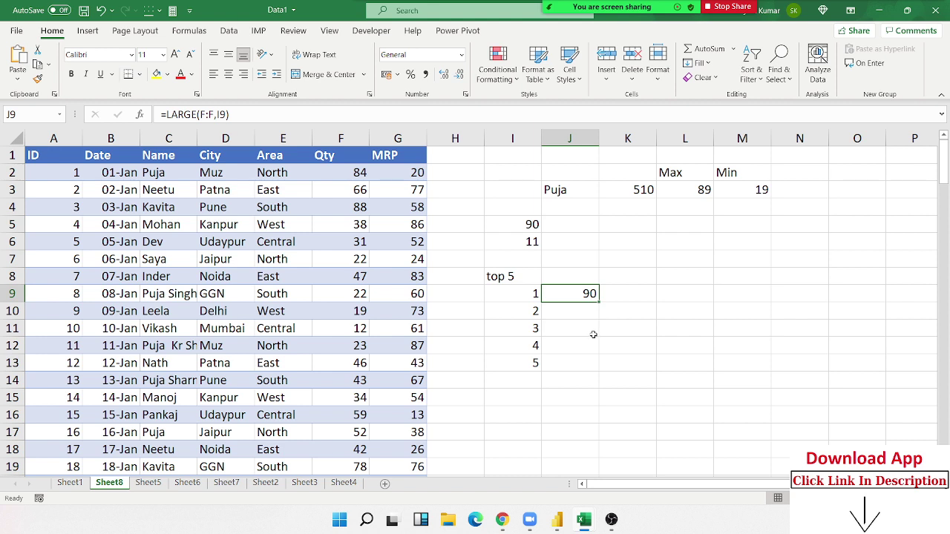
pyautogui.doubleClick(599, 302)
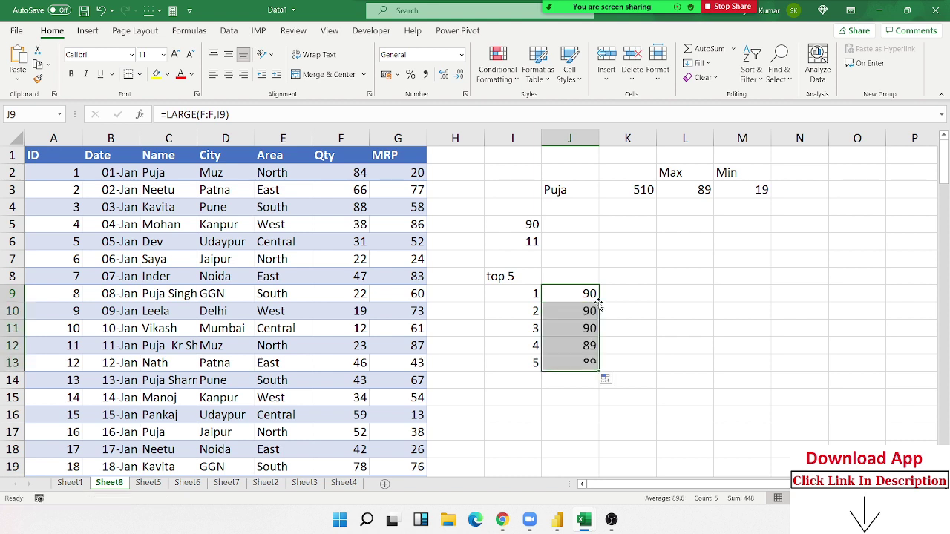
# Change the Qty in F5, F6 and F10 to 95, 93 and 98.
pyautogui.click(341, 219)
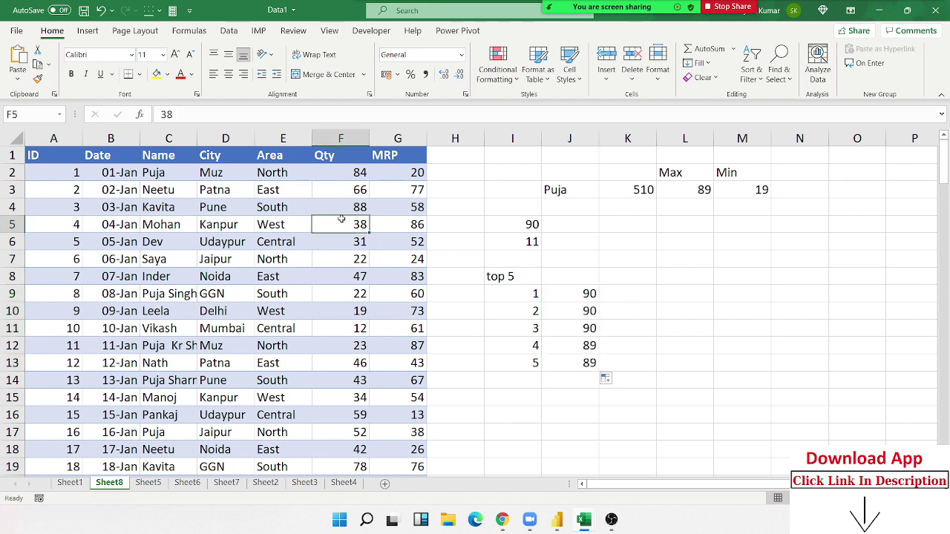
pyautogui.write('95')
pyautogui.press('Return')
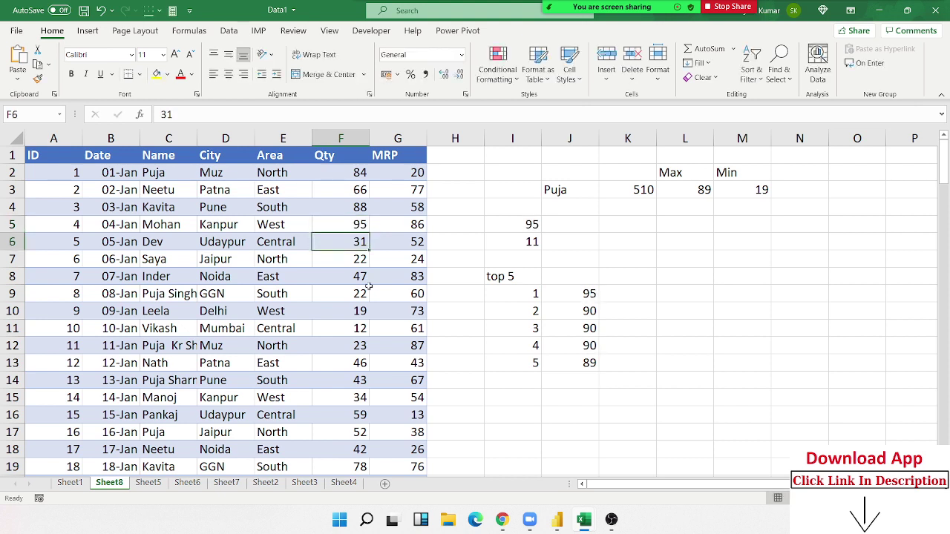
pyautogui.write('93')
pyautogui.click(364, 311)
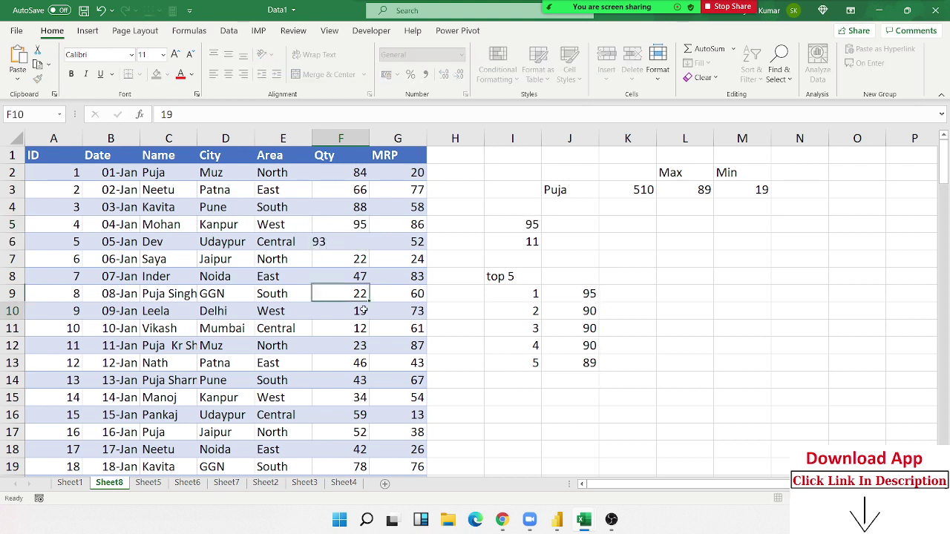
pyautogui.write('98')
pyautogui.press('Return')
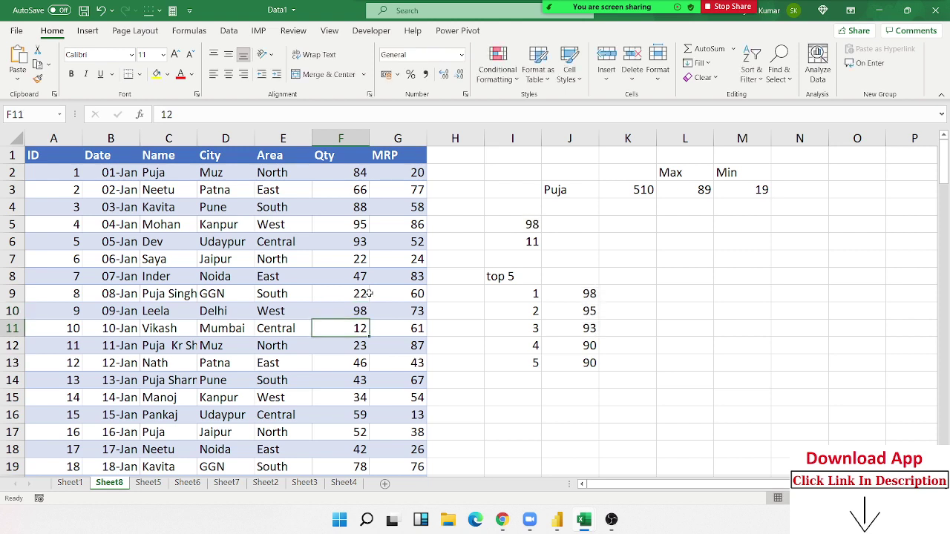
pyautogui.click(570, 298)
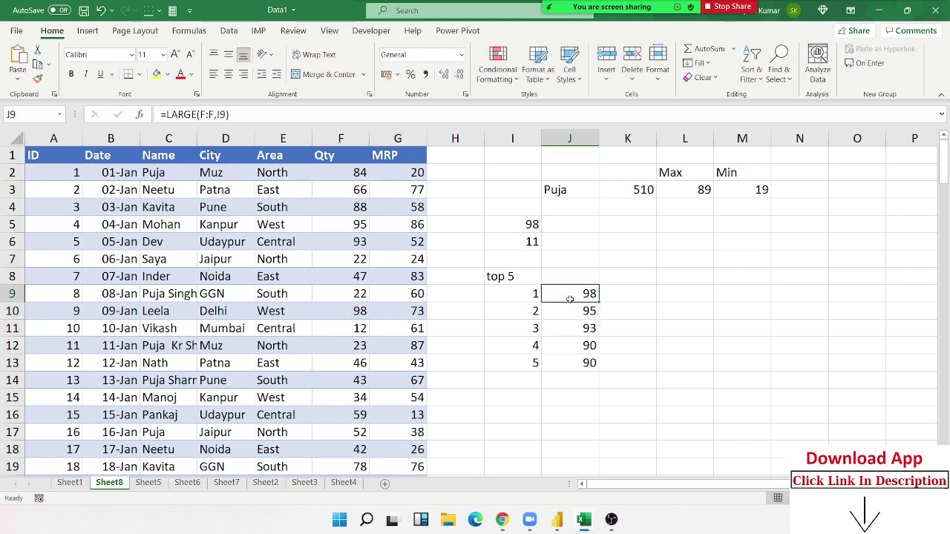
pyautogui.press('Down')
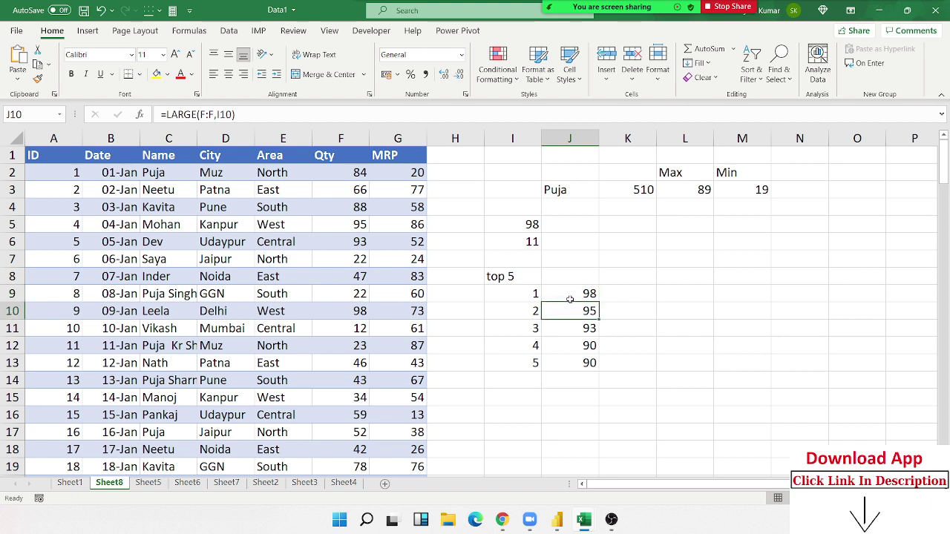
pyautogui.press('Down')
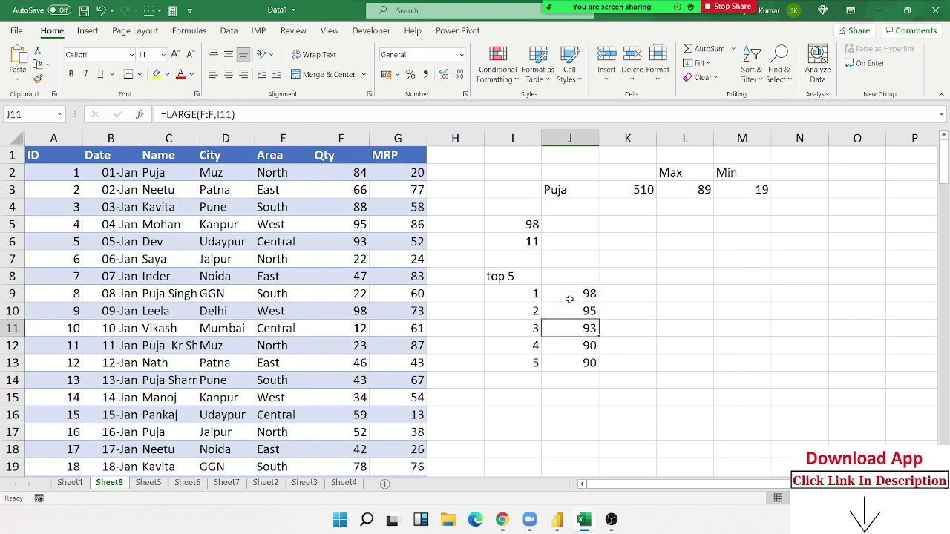
pyautogui.press('Down')
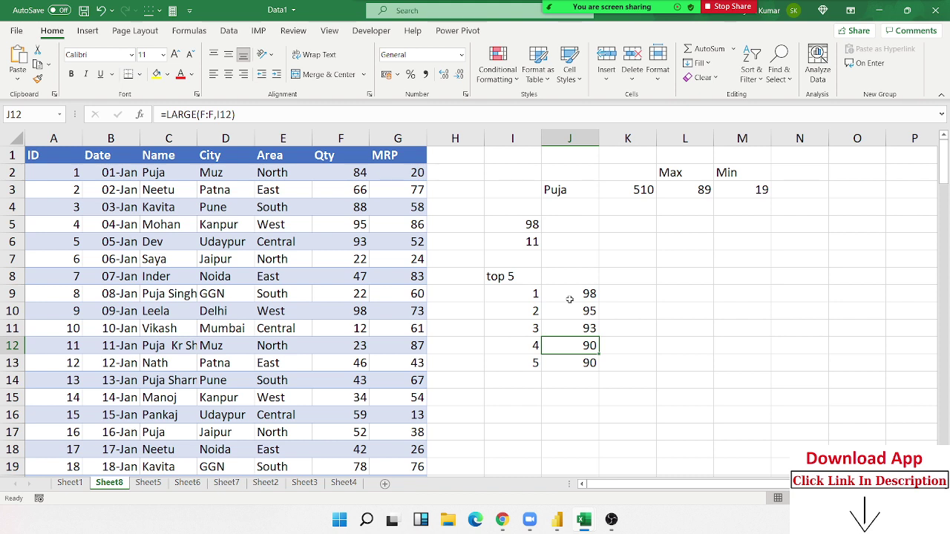
pyautogui.press('Down')
pyautogui.hotkey('shift', 'Up')
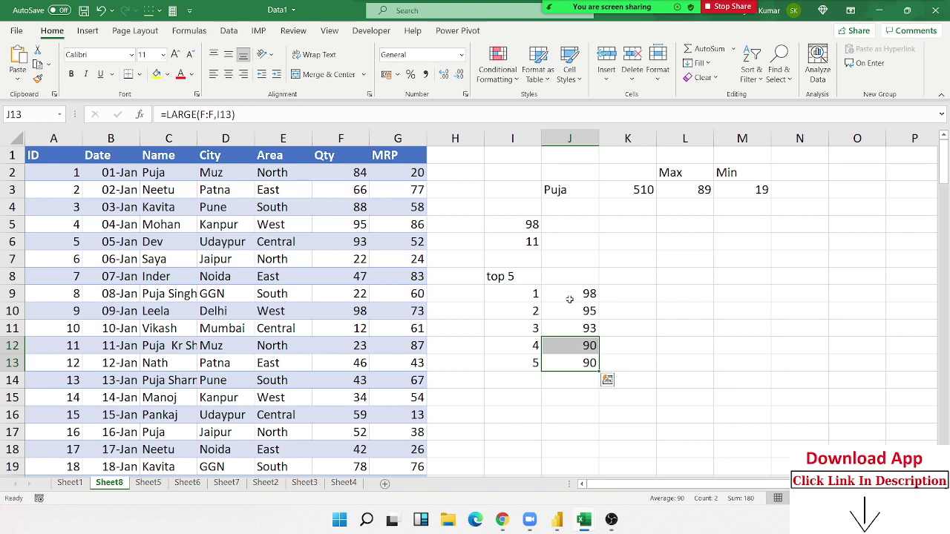
pyautogui.press('Up')
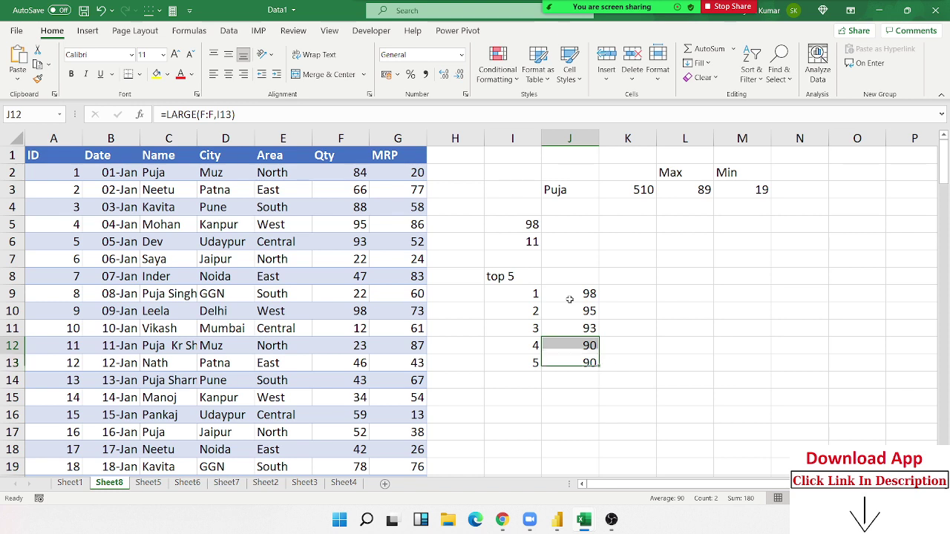
pyautogui.press('Up')
pyautogui.press('Up')
pyautogui.press('Up')
# Enter =SMALL(F:F,I9) in K9 to get the smallest Qty.
pyautogui.press('Right')
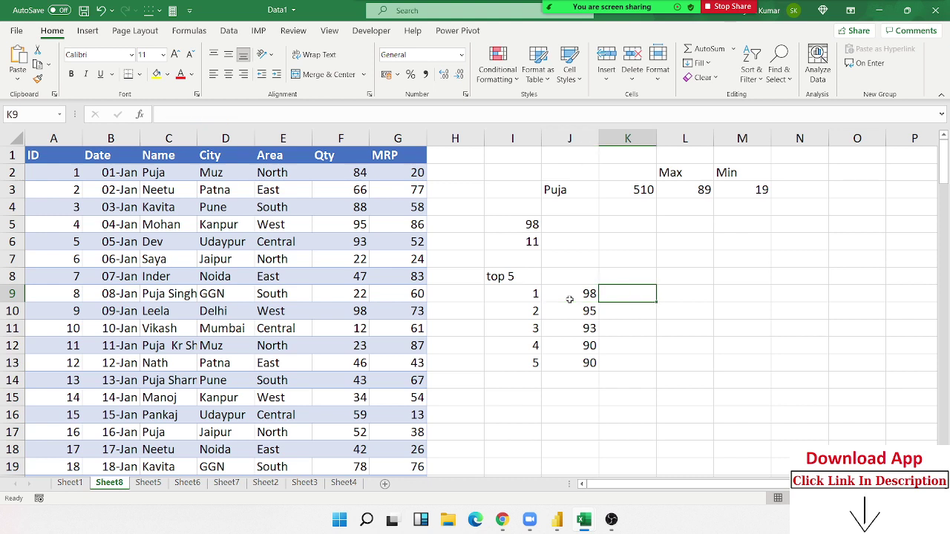
pyautogui.write('=')
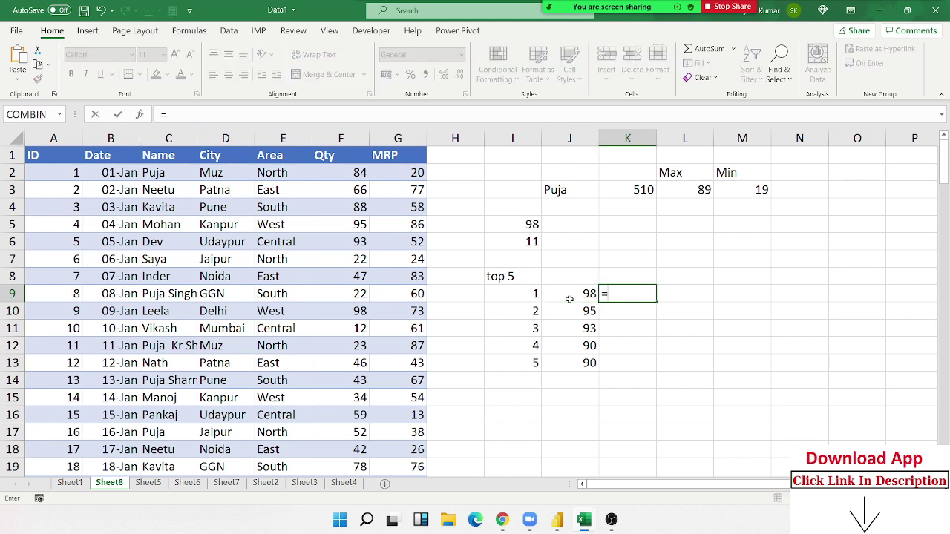
pyautogui.write('sm')
pyautogui.press('Tab')
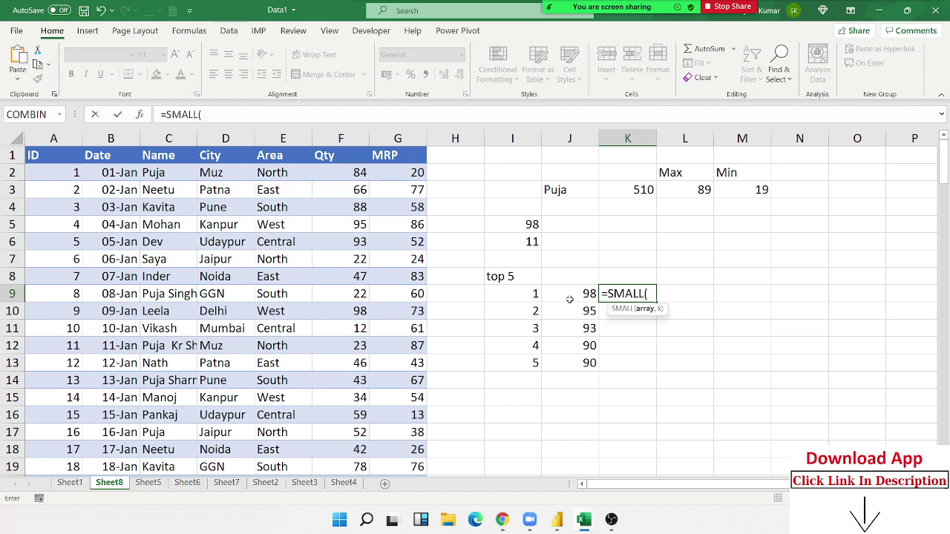
pyautogui.press('Left')
pyautogui.press('Left')
pyautogui.press('Left')
pyautogui.press('Left')
pyautogui.press('Left')
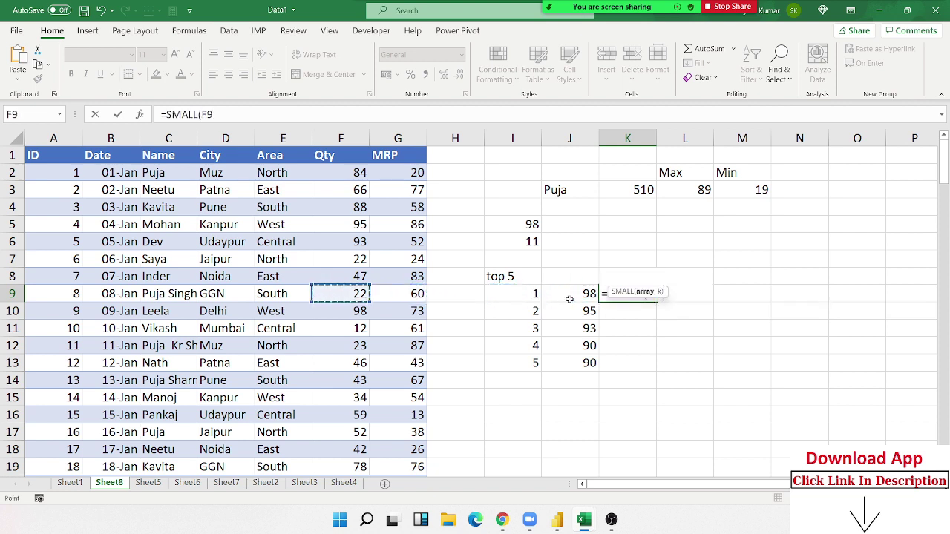
pyautogui.hotkey('ctrl', 'space')
pyautogui.write(',')
pyautogui.press('Left')
pyautogui.press('Left')
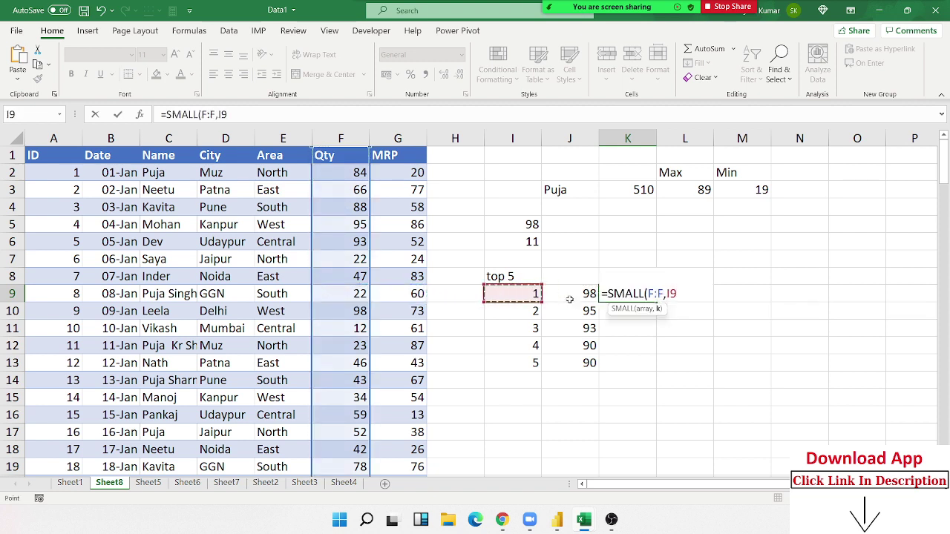
pyautogui.press('Return')
pyautogui.press('Left')
# Fill the SMALL formula down K9:K13, listing 11, 12, 12, 12, 14.
pyautogui.hotkey('ctrl', 'Down')
pyautogui.press('Right')
pyautogui.hotkey('ctrl', 'shift', 'Up')
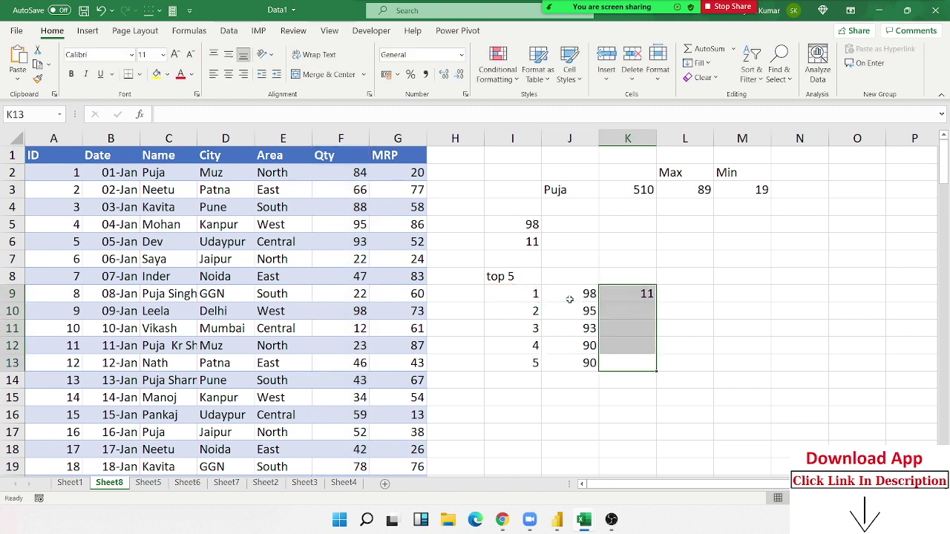
pyautogui.hotkey('ctrl', 'd')
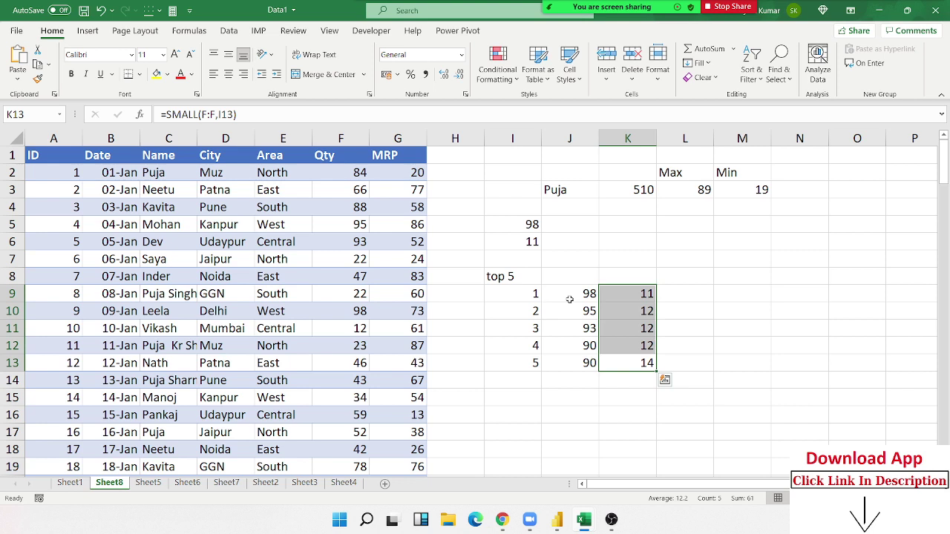
pyautogui.press('Left')
pyautogui.press('Right')
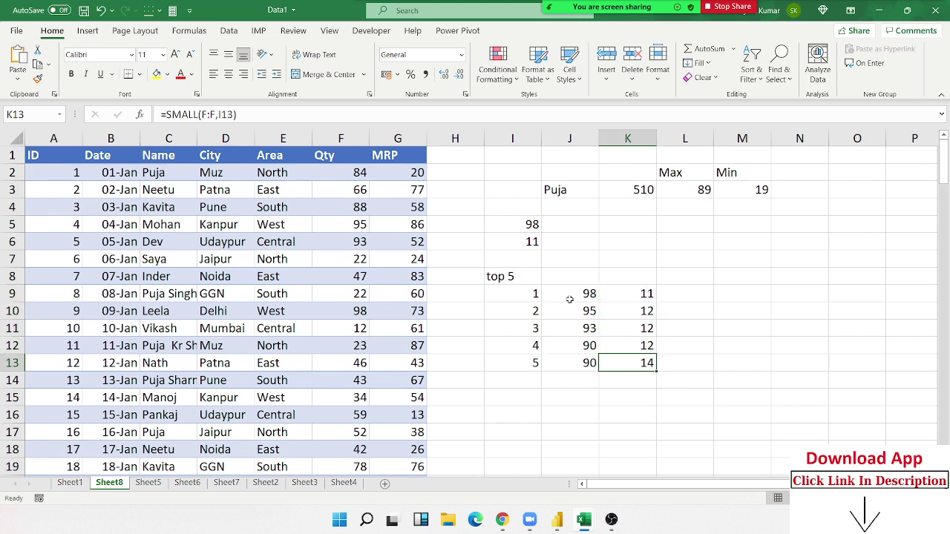
pyautogui.press('Up')
# Review the ranks and the LARGE and SMALL results in I9:K13.
pyautogui.press('Up')
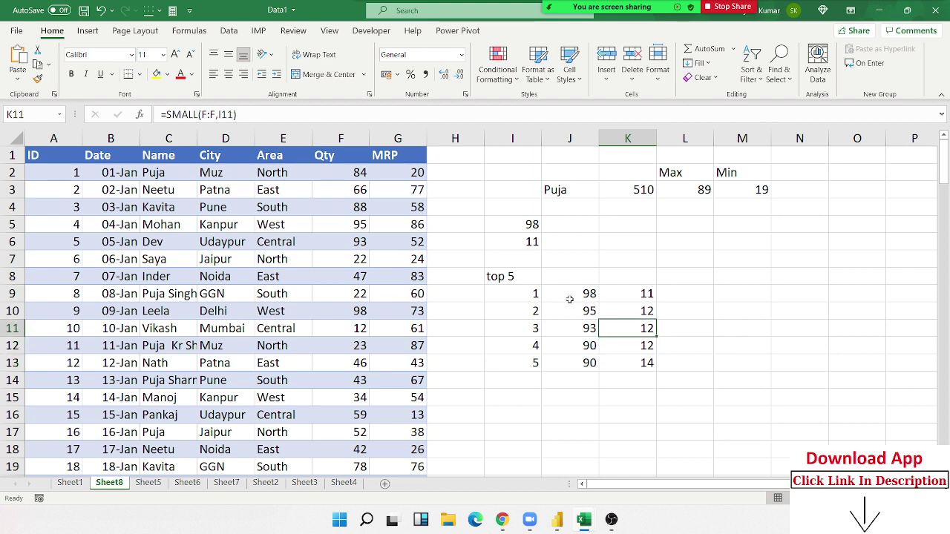
pyautogui.press('Right')
pyautogui.press('Left')
pyautogui.press('Left')
pyautogui.press('Up')
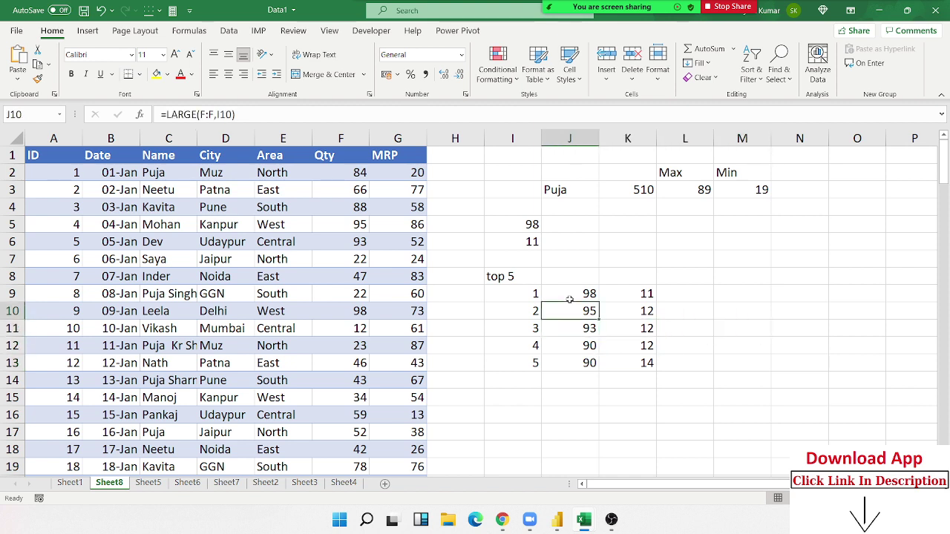
pyautogui.press('Left')
pyautogui.press('Up')
pyautogui.hotkey('ctrl', 'shift', 'Down')
pyautogui.press('Right')
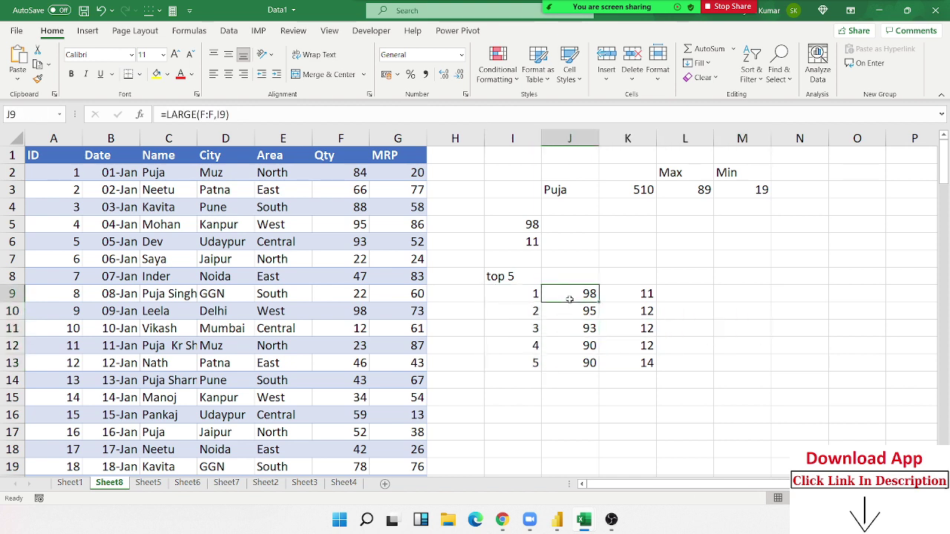
pyautogui.hotkey('ctrl', 'shift', 'Down')
pyautogui.press('Right')
pyautogui.hotkey('ctrl', 'shift', 'Down')
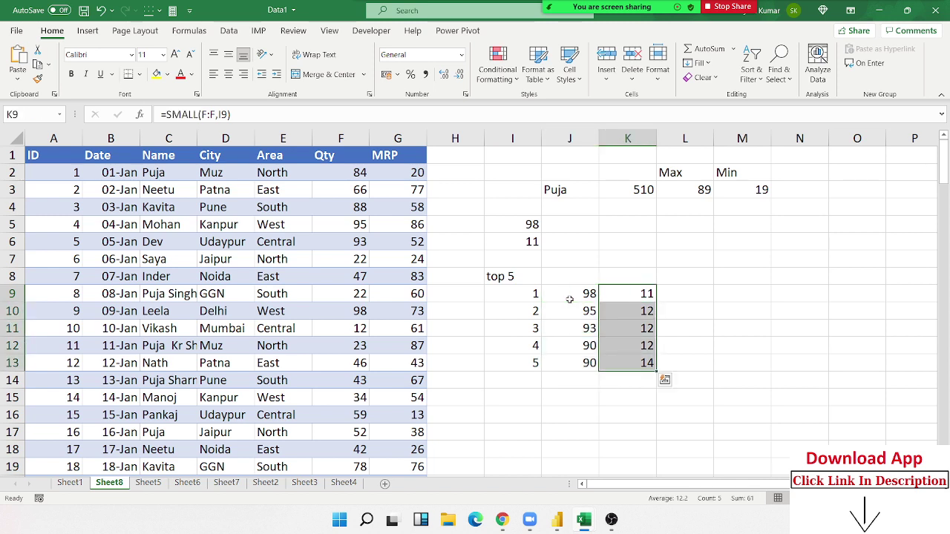
pyautogui.press('Left')
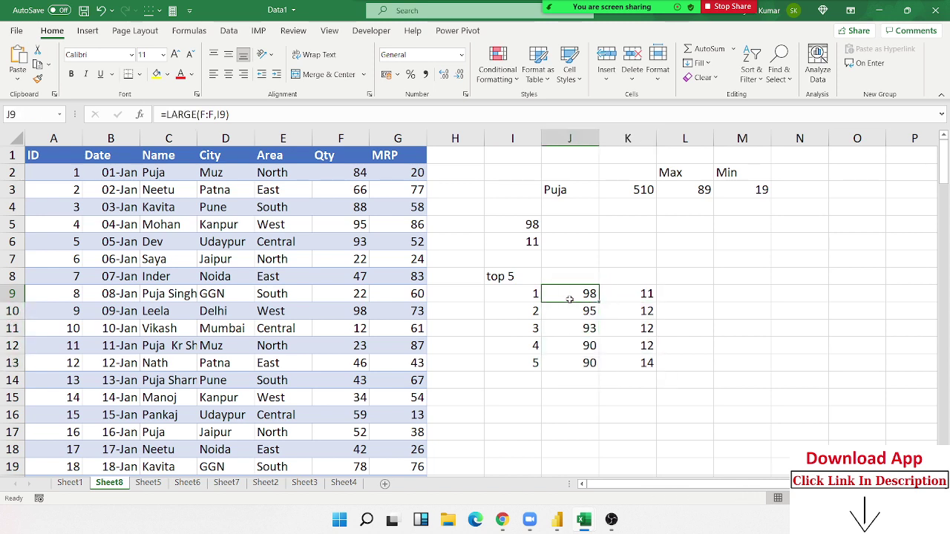
pyautogui.press('Down')
pyautogui.press('Left')
pyautogui.press('Up')
pyautogui.hotkey('ctrl', 'shift', 'Down')
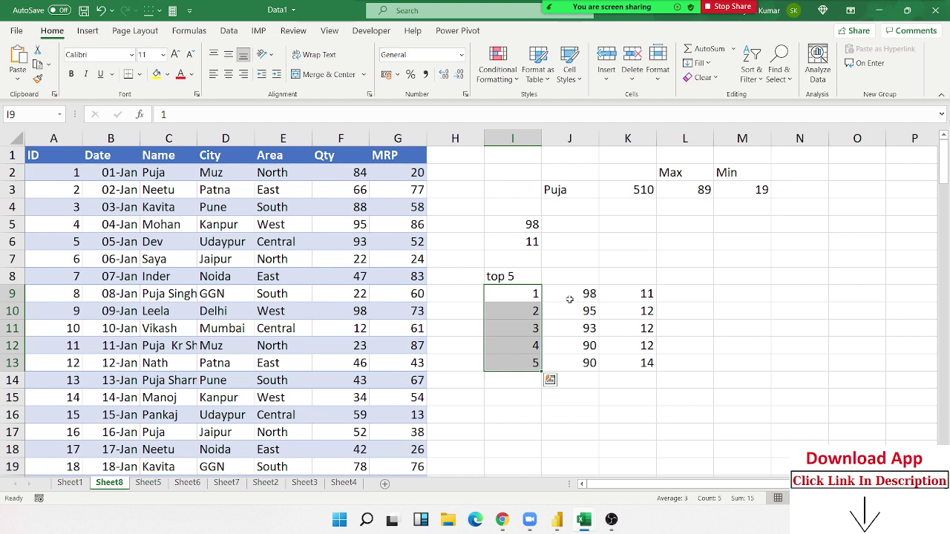
# Enter the value 85 in I16 to be ranked.
pyautogui.press('Down')
pyautogui.press('Down')
pyautogui.press('Down')
pyautogui.press('Down')
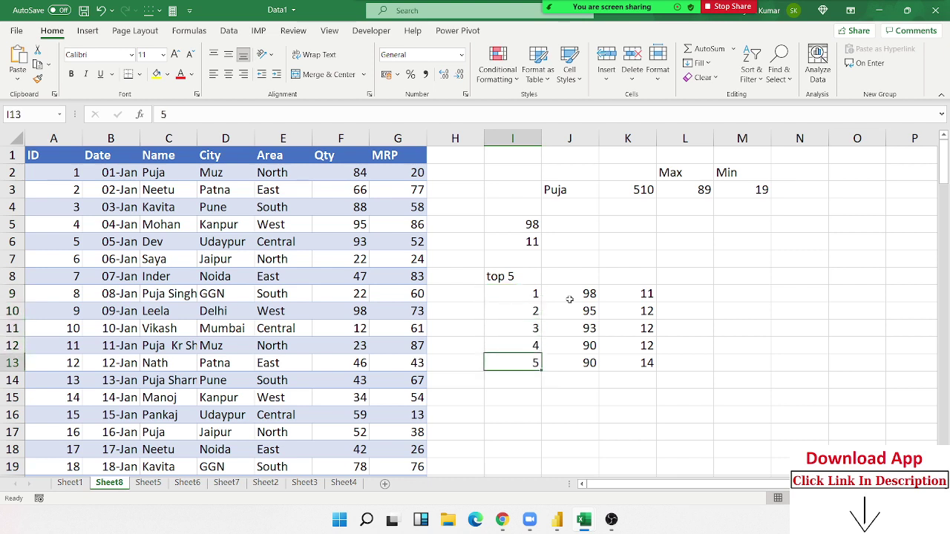
pyautogui.press('Down')
pyautogui.press('Down')
pyautogui.press('Down')
pyautogui.write('85')
pyautogui.press('Tab')
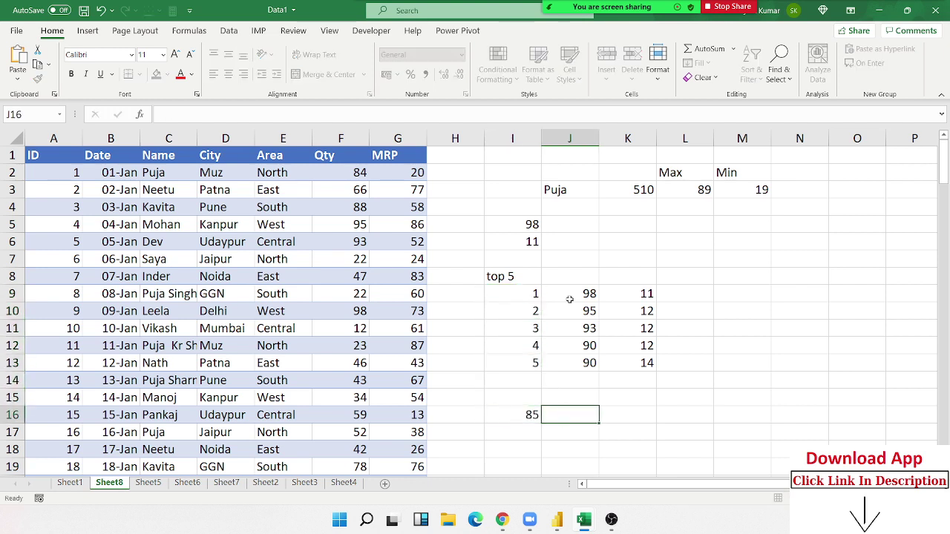
pyautogui.moveTo(522, 355); pyautogui.dragTo(523, 287)
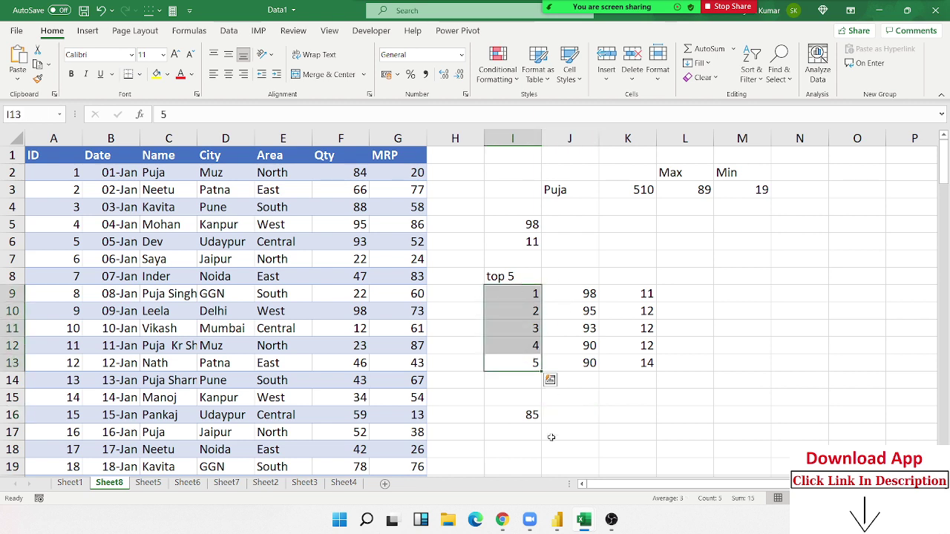
pyautogui.click(558, 418)
# Enter =RANK(I16,F:F,0) in J16, ranking 85 as 15th in the Qty column, descending.
pyautogui.write('=ra')
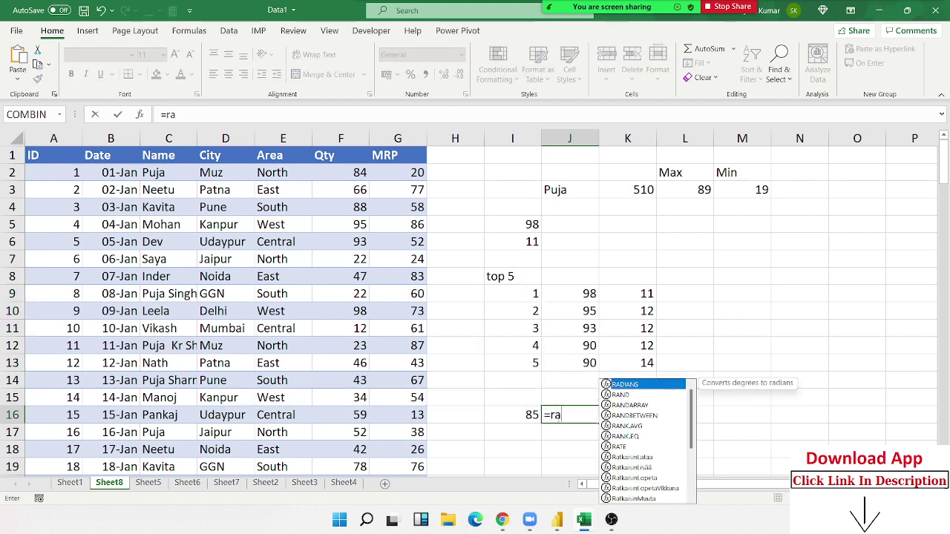
pyautogui.write('nk')
pyautogui.press('Down')
pyautogui.press('Down')
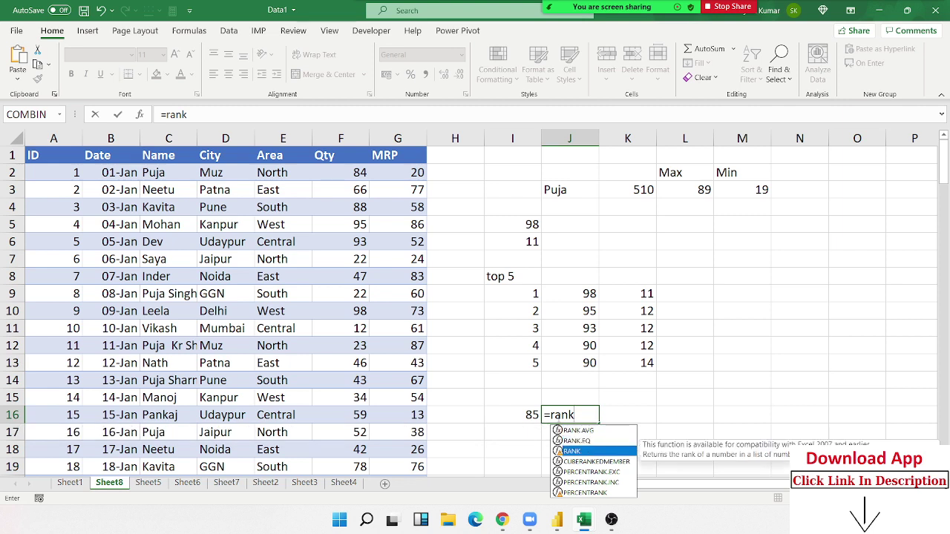
pyautogui.press('Tab')
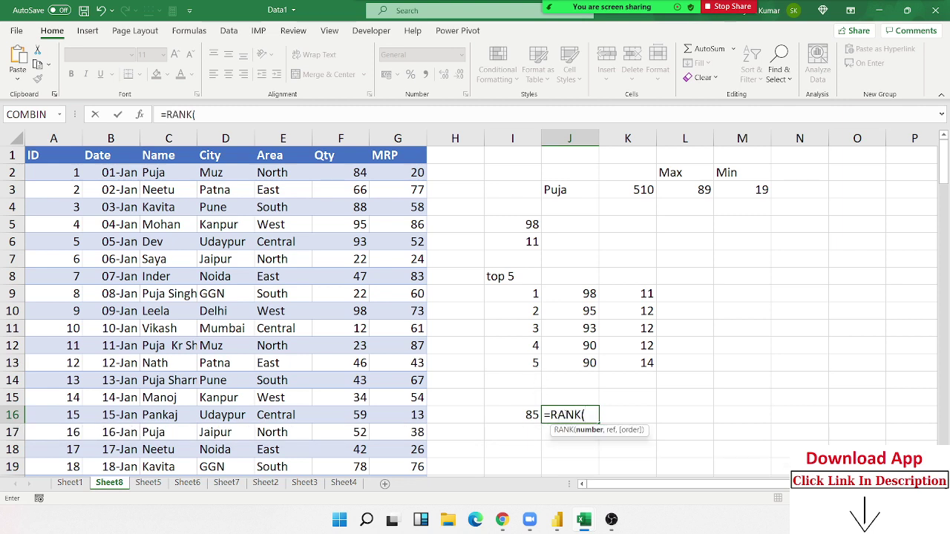
pyautogui.click(519, 416)
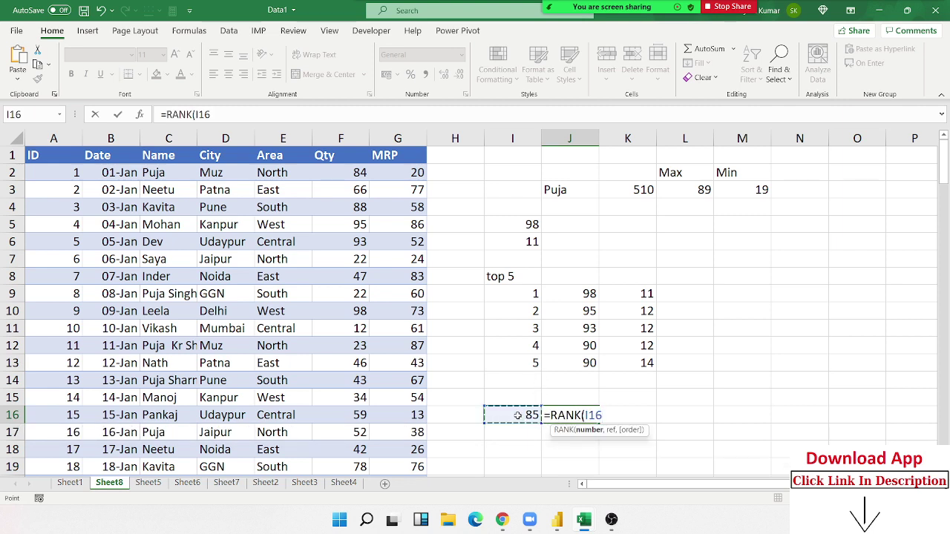
pyautogui.write(',')
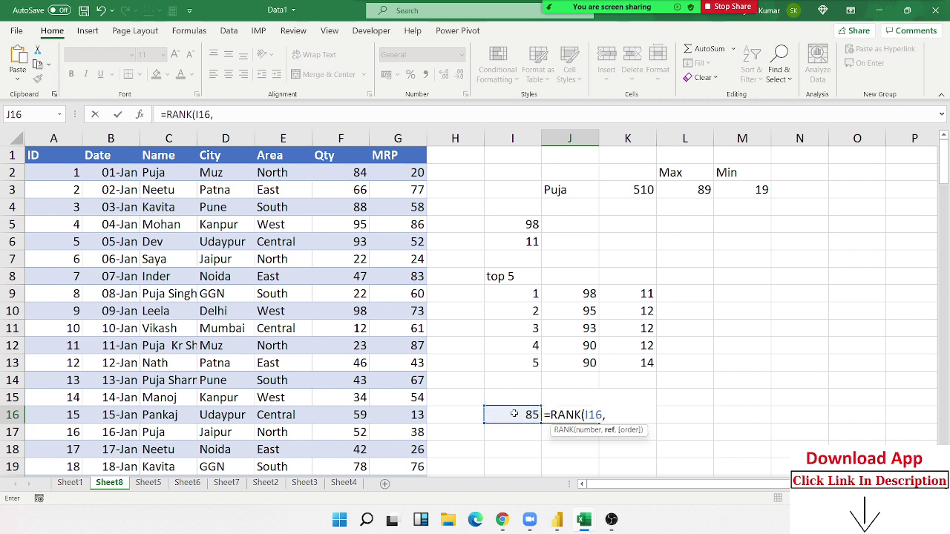
pyautogui.click(338, 141)
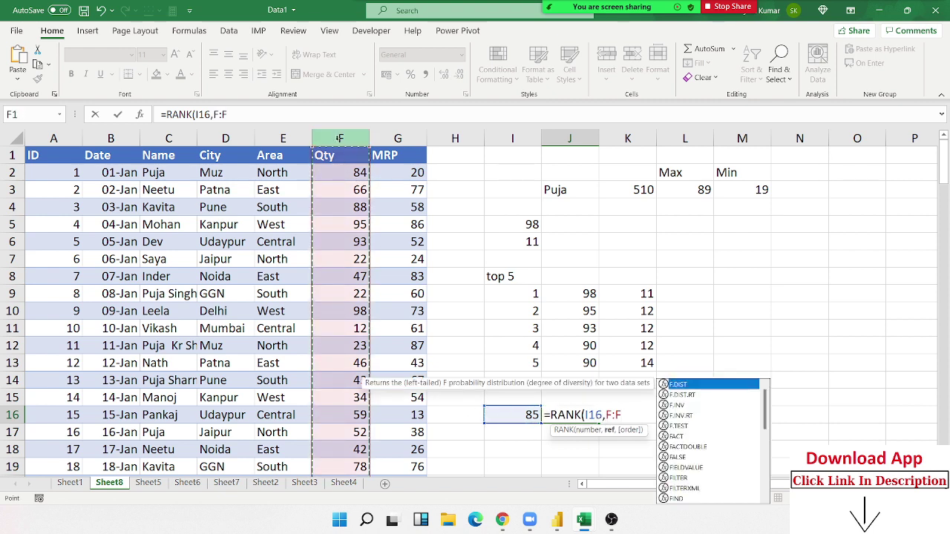
pyautogui.write(',')
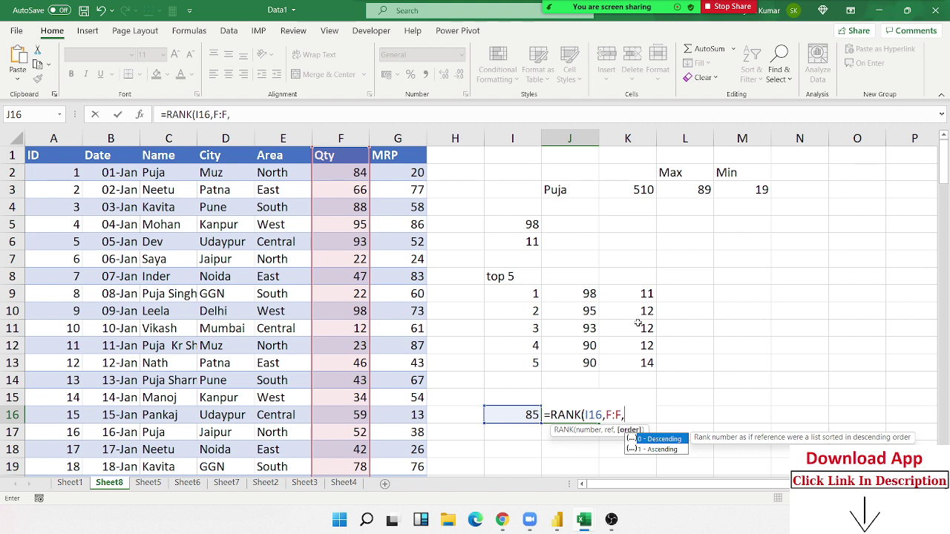
pyautogui.write('0')
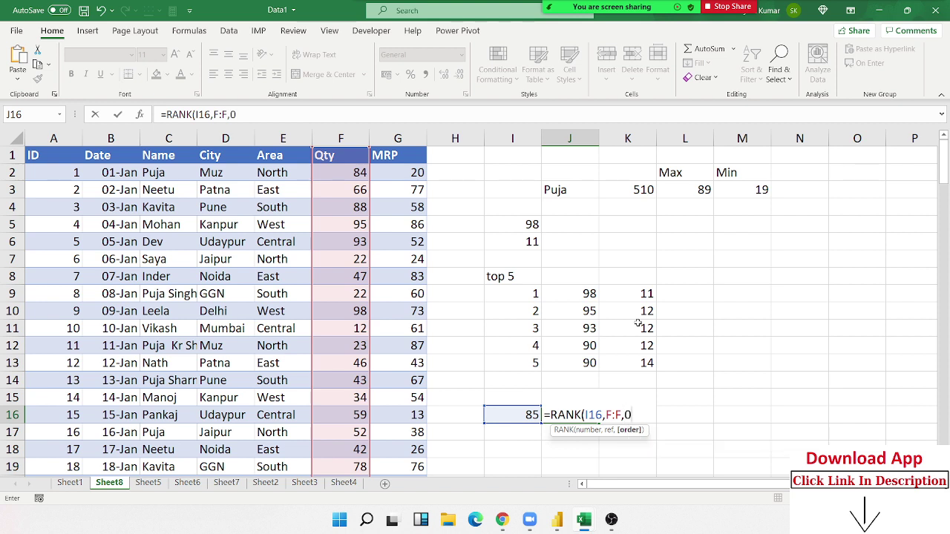
pyautogui.press('Return')
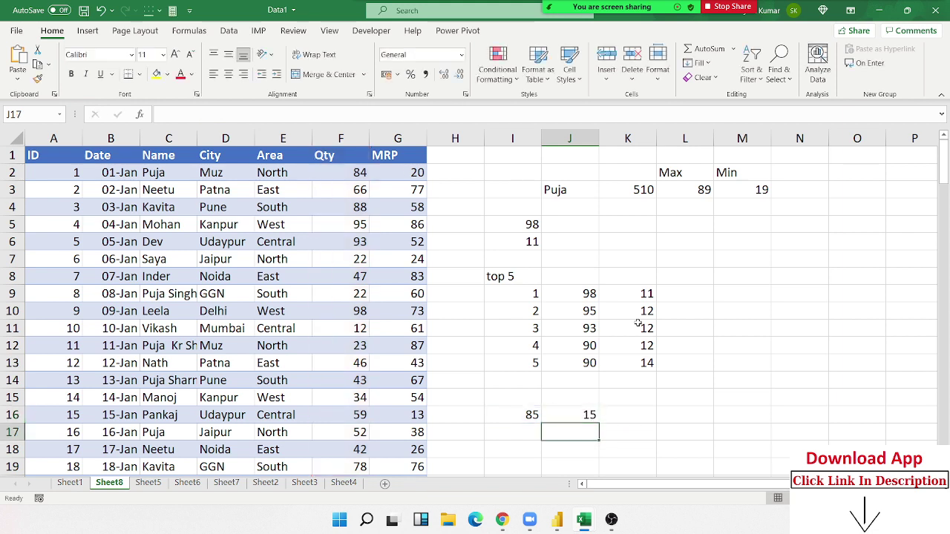
# Set the fifth position in I13 to 15 and check the new LARGE result in J13.
pyautogui.press('Up')
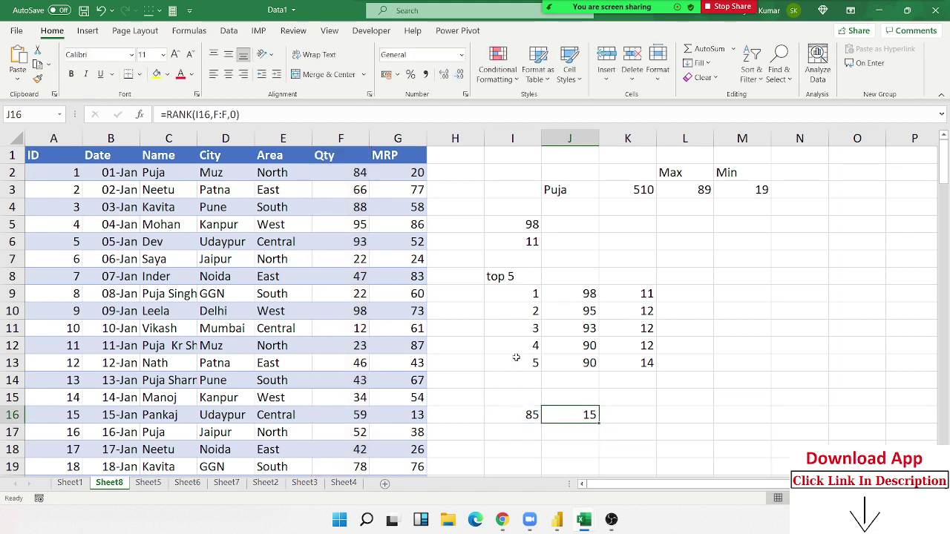
pyautogui.click(516, 359)
pyautogui.write('15')
pyautogui.press('Return')
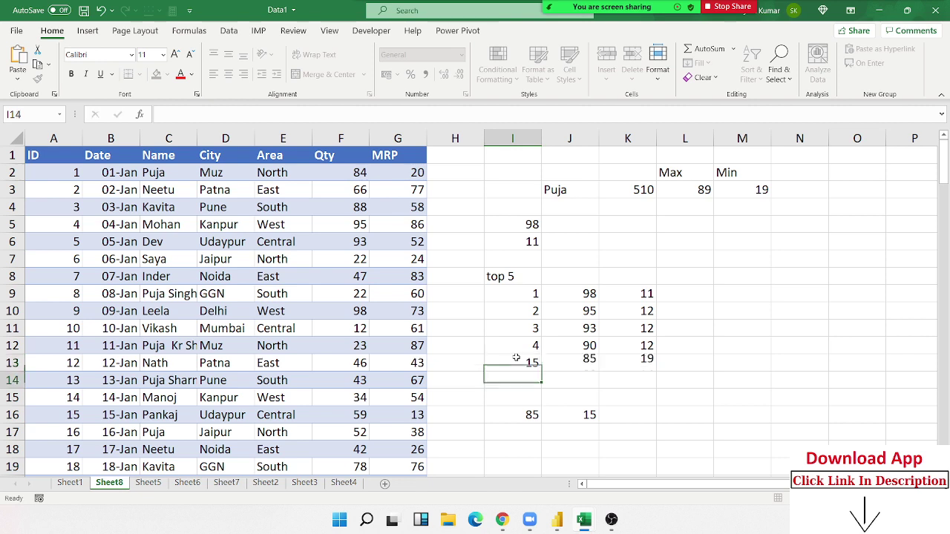
pyautogui.press('Up')
pyautogui.press('Right')
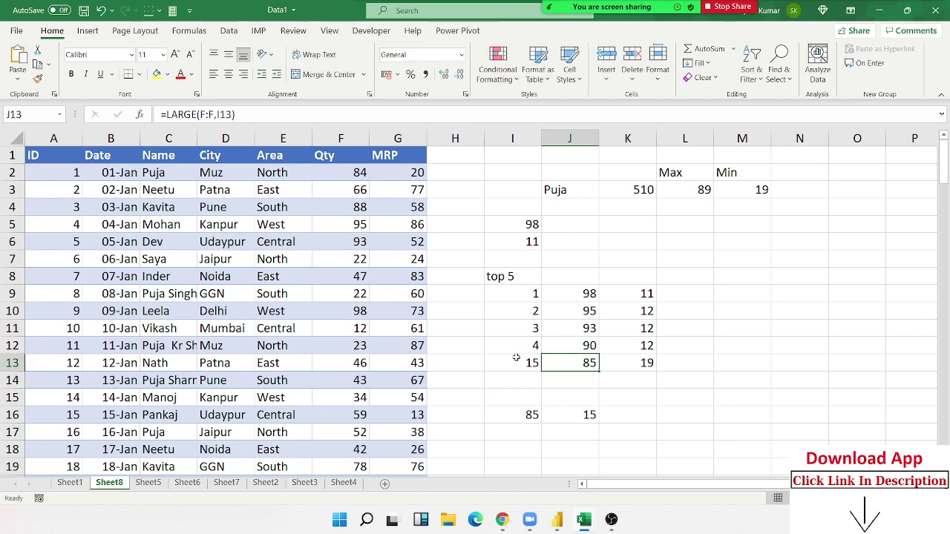
# Change J16's RANK order argument from 0 to 1, making it =RANK(I16,F:F,1).
pyautogui.press('Down')
pyautogui.press('Down')
pyautogui.press('Down')
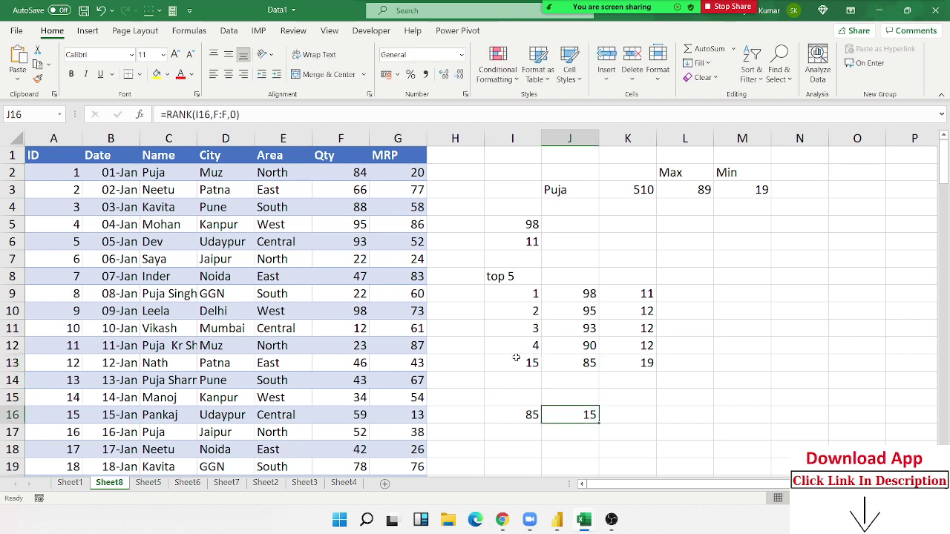
pyautogui.press('F2')
pyautogui.press('Left')
pyautogui.press('BackSpace')
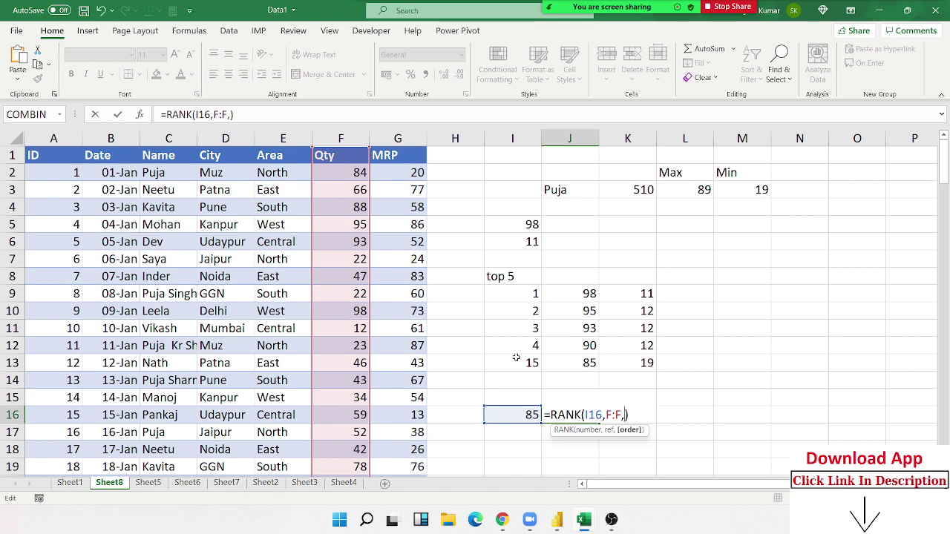
pyautogui.write('1')
pyautogui.press('Return')
# Try 124 as the position in I13, check K13, then undo back to 15.
pyautogui.press('Up')
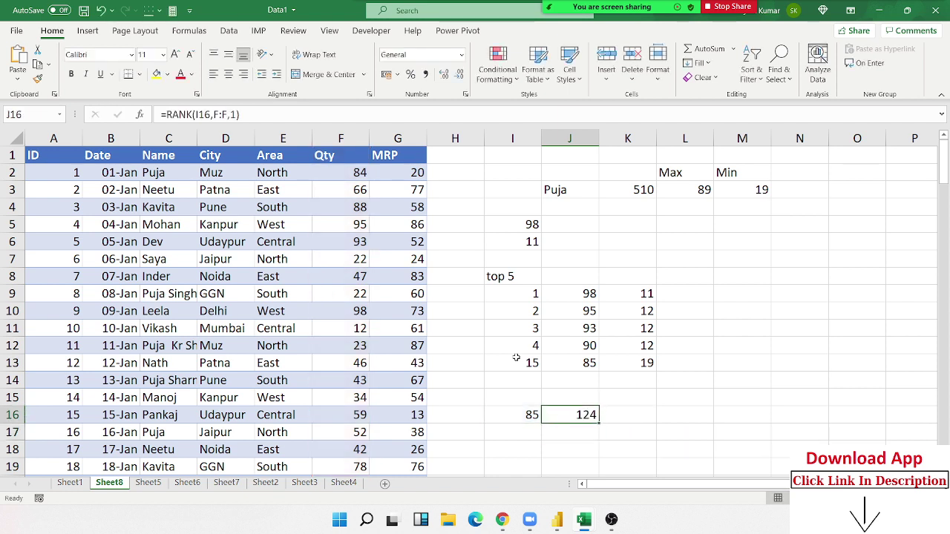
pyautogui.press('Up')
pyautogui.press('Up')
pyautogui.press('Up')
pyautogui.press('Left')
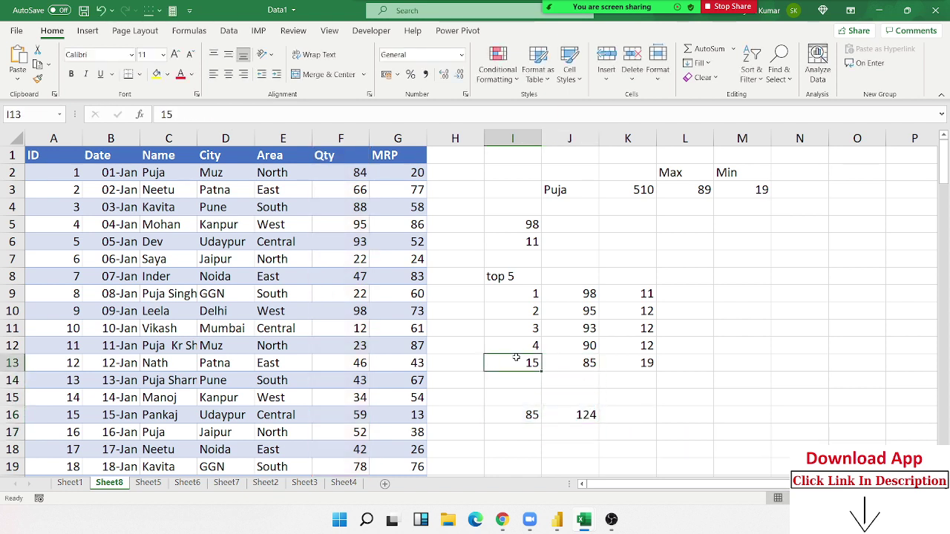
pyautogui.write('124')
pyautogui.press('Return')
pyautogui.press('Up')
pyautogui.press('Right')
pyautogui.press('Right')
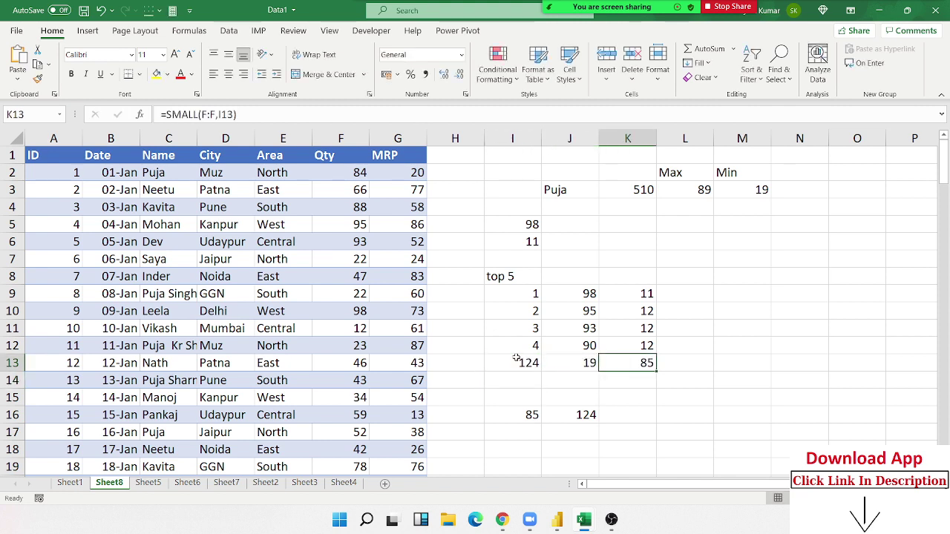
pyautogui.hotkey('ctrl', 'z')
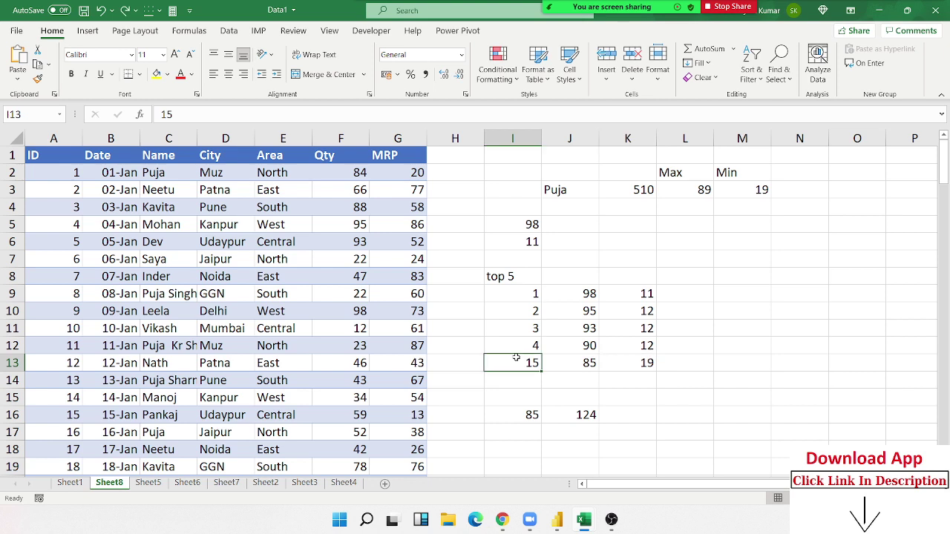